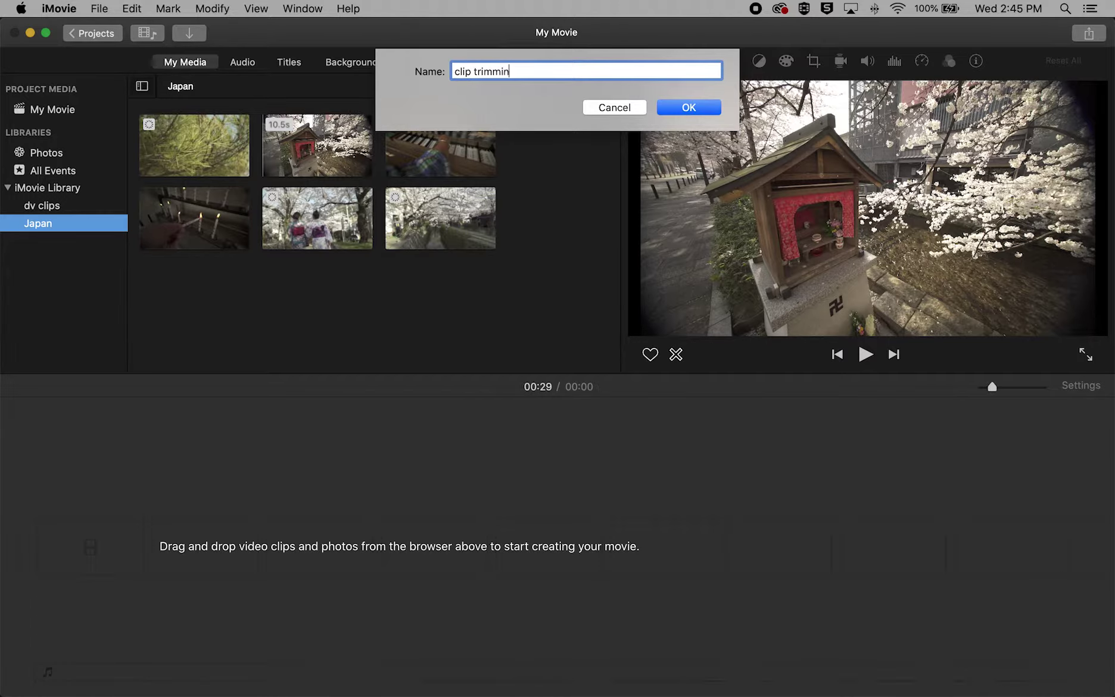
Save the project under the name "clip trimming" and reopen it for editing.
{"action": "left_click", "coordinate": [684, 107]}
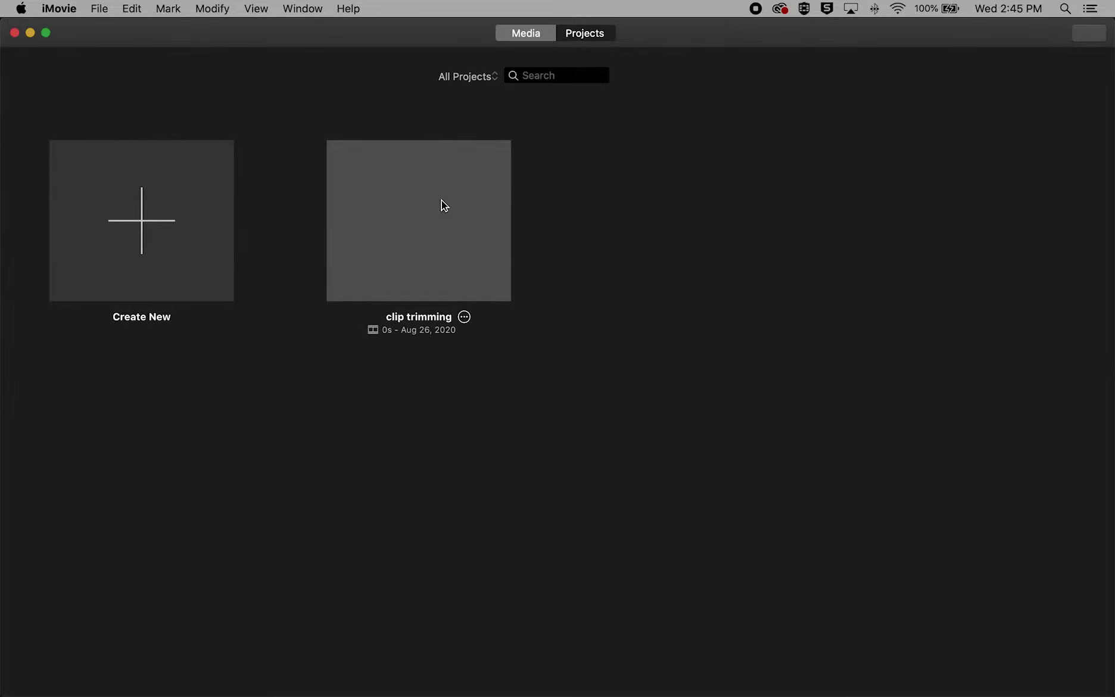
{"action": "double_click", "coordinate": [414, 215]}
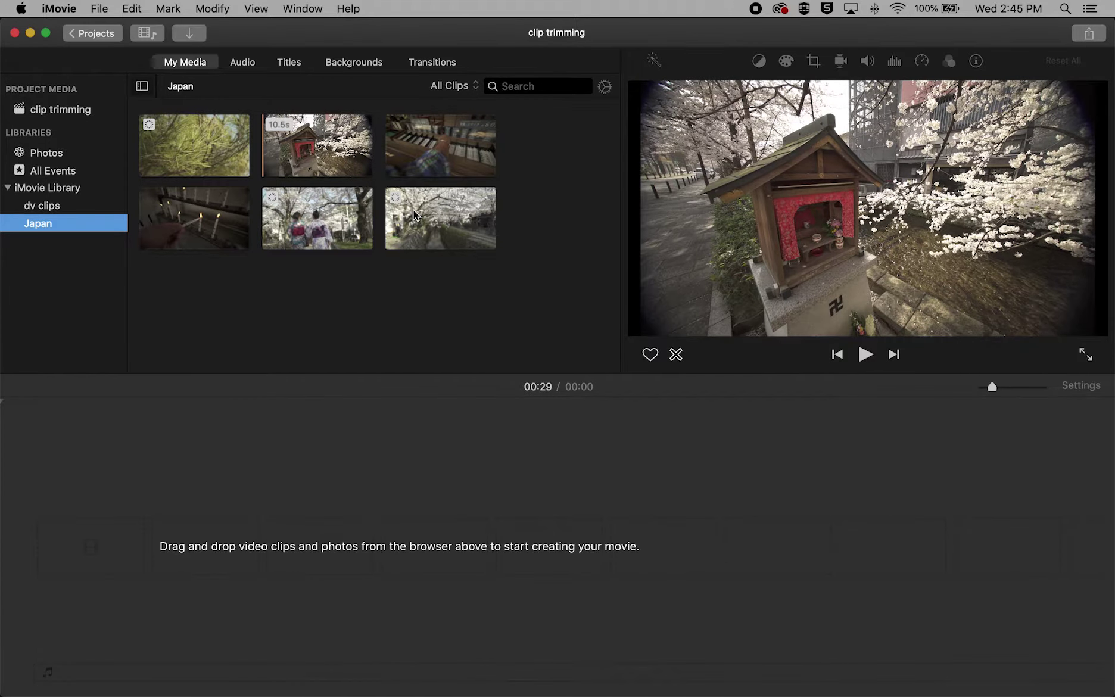
{"action": "left_click", "coordinate": [451, 425]}
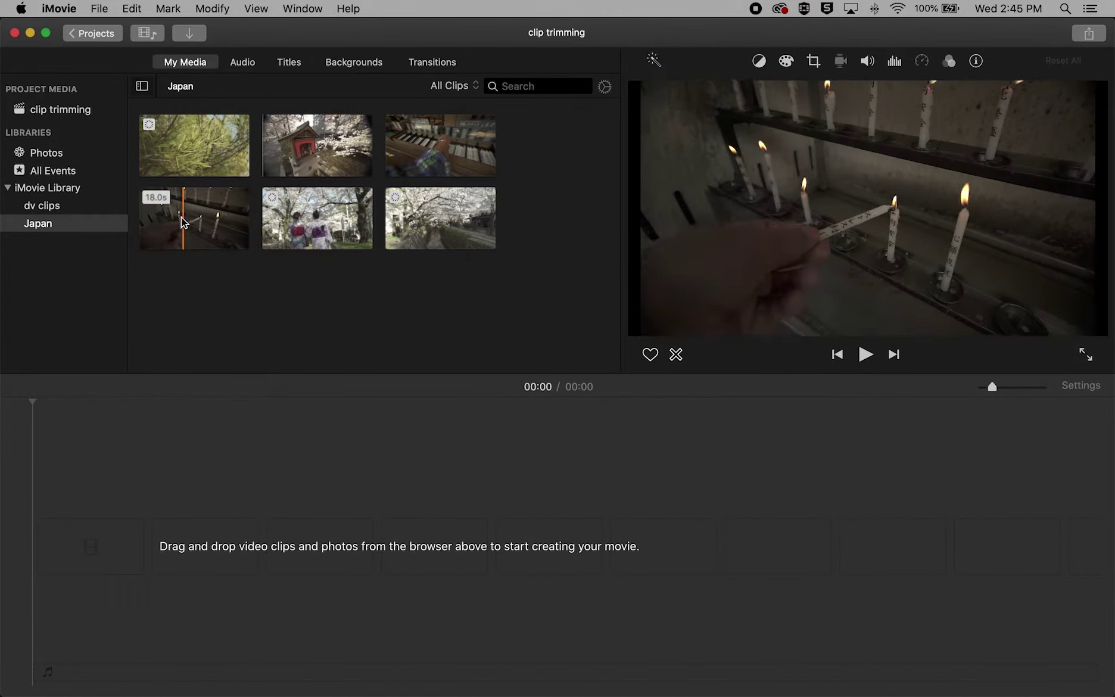
Show the dv clips event and add its full mountain-reflection clip to the empty timeline.
{"action": "left_click", "coordinate": [51, 208]}
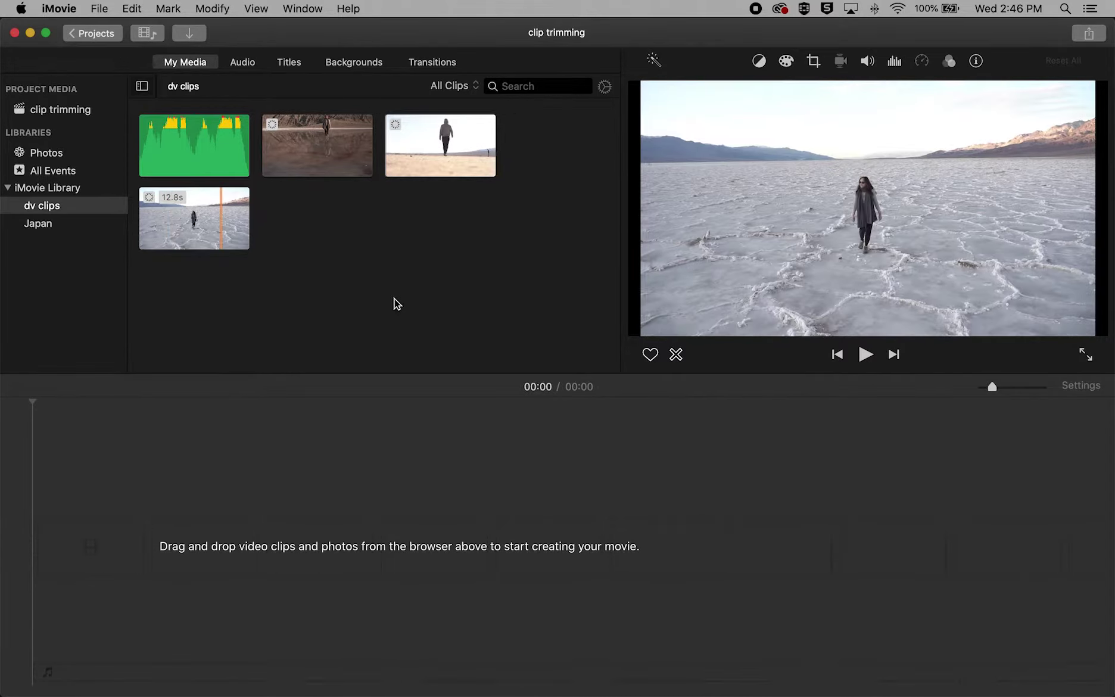
{"action": "left_click", "coordinate": [322, 152]}
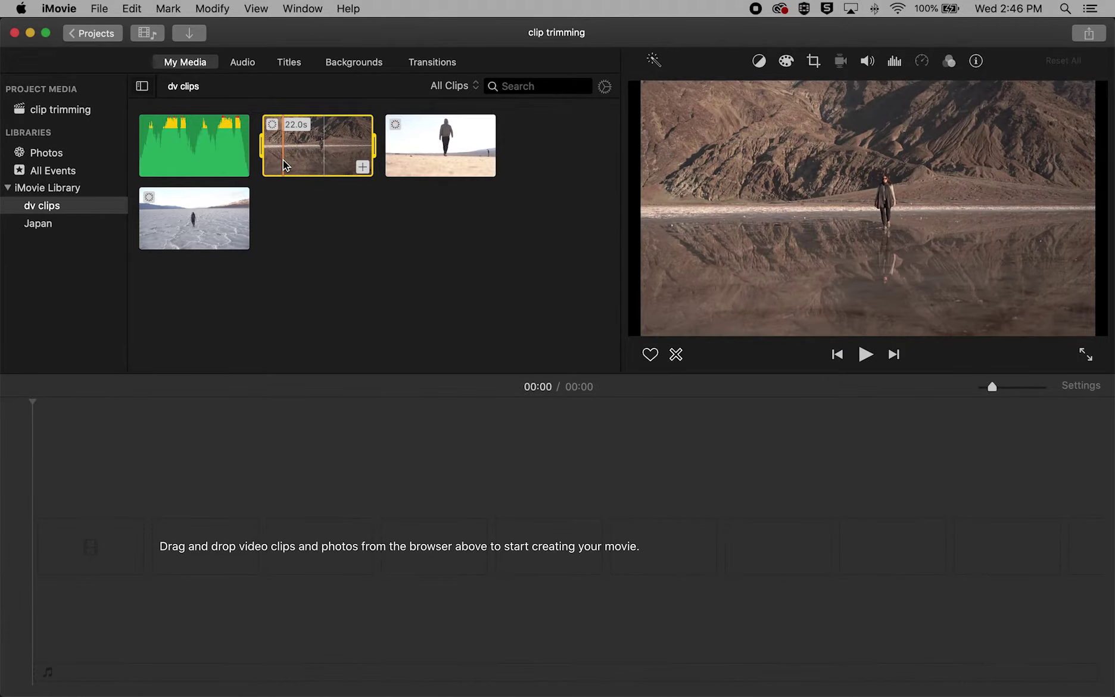
{"action": "left_click", "coordinate": [362, 167]}
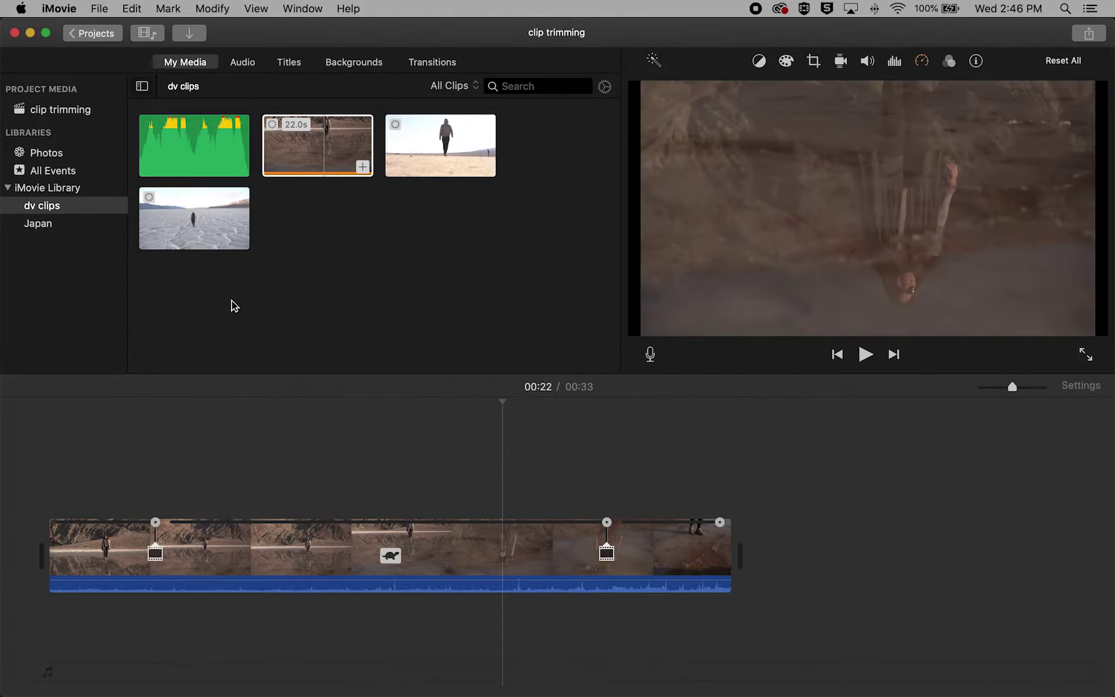
Add the full desert walking-away clip and the full salt-flat clip to the end of the timeline.
{"action": "left_click", "coordinate": [433, 154]}
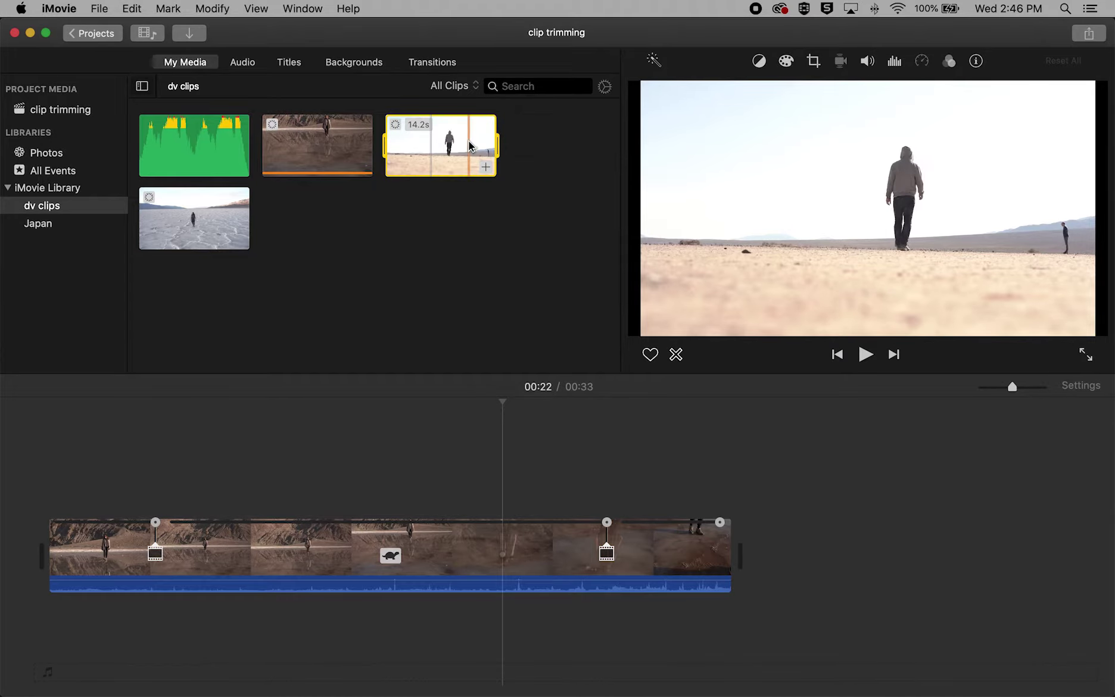
{"action": "left_click", "coordinate": [485, 167]}
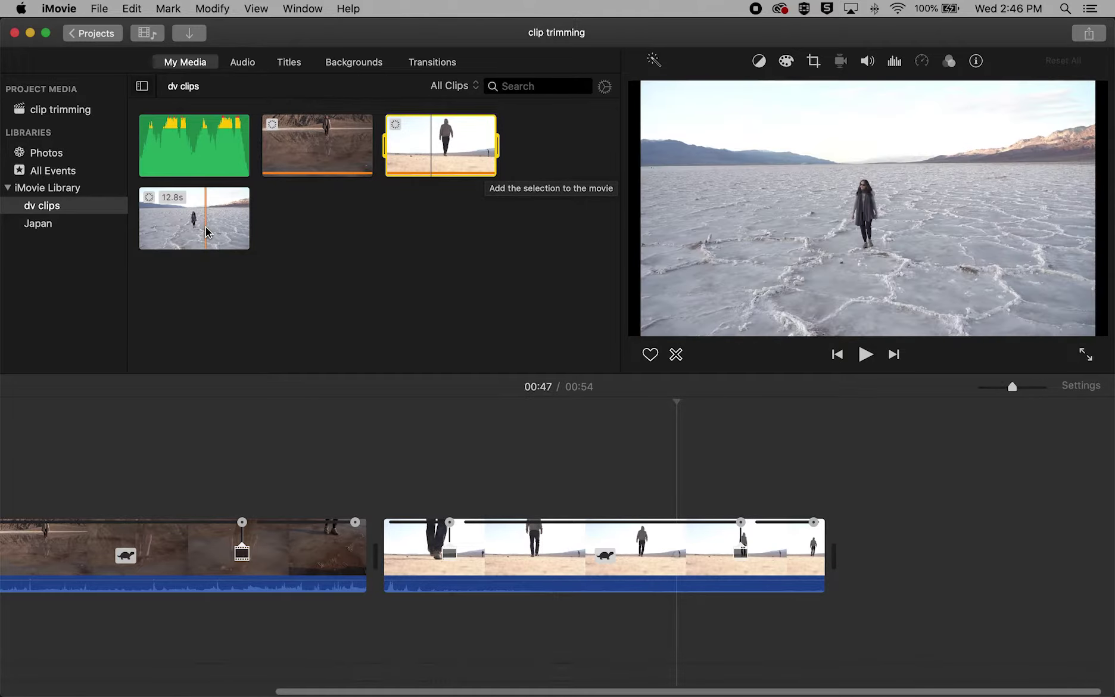
{"action": "left_click", "coordinate": [226, 239]}
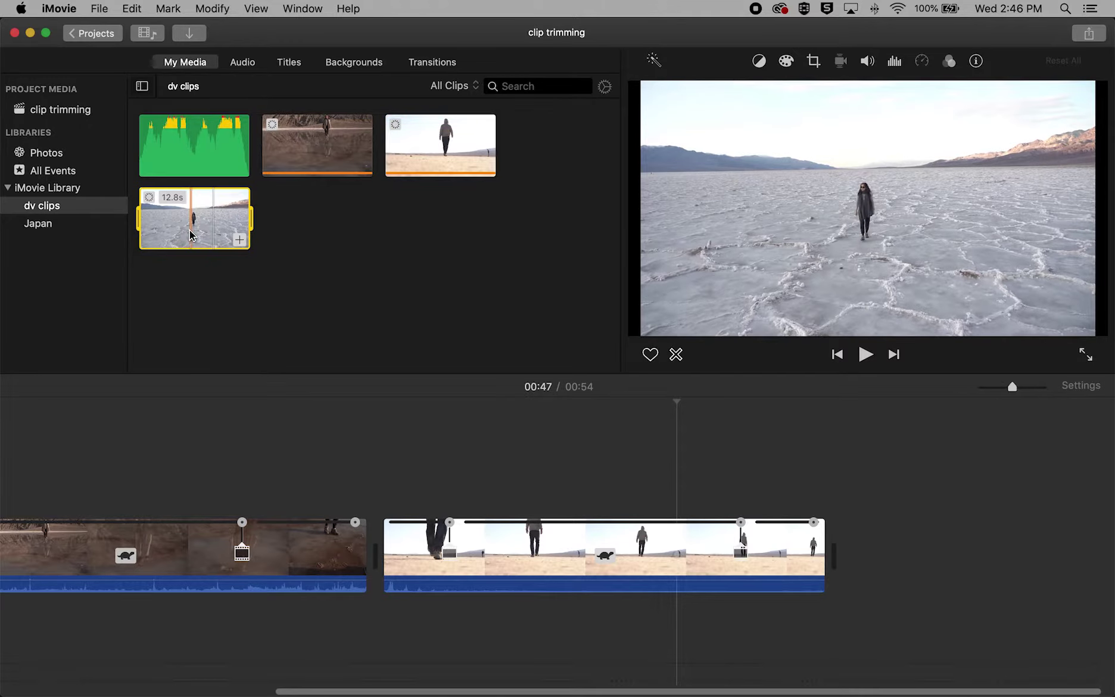
{"action": "left_click", "coordinate": [238, 241]}
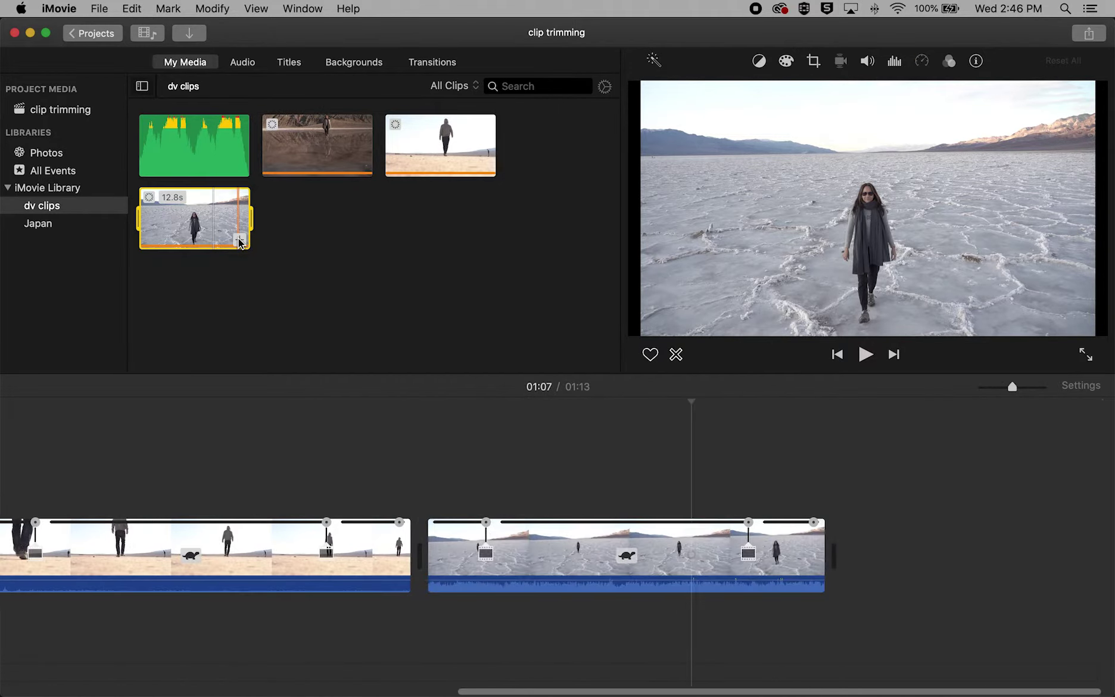
Delete the salt-flat clip from the end of the timeline.
{"action": "scroll", "coordinate": [590, 457], "scroll_direction": "left", "scroll_amount": 5}
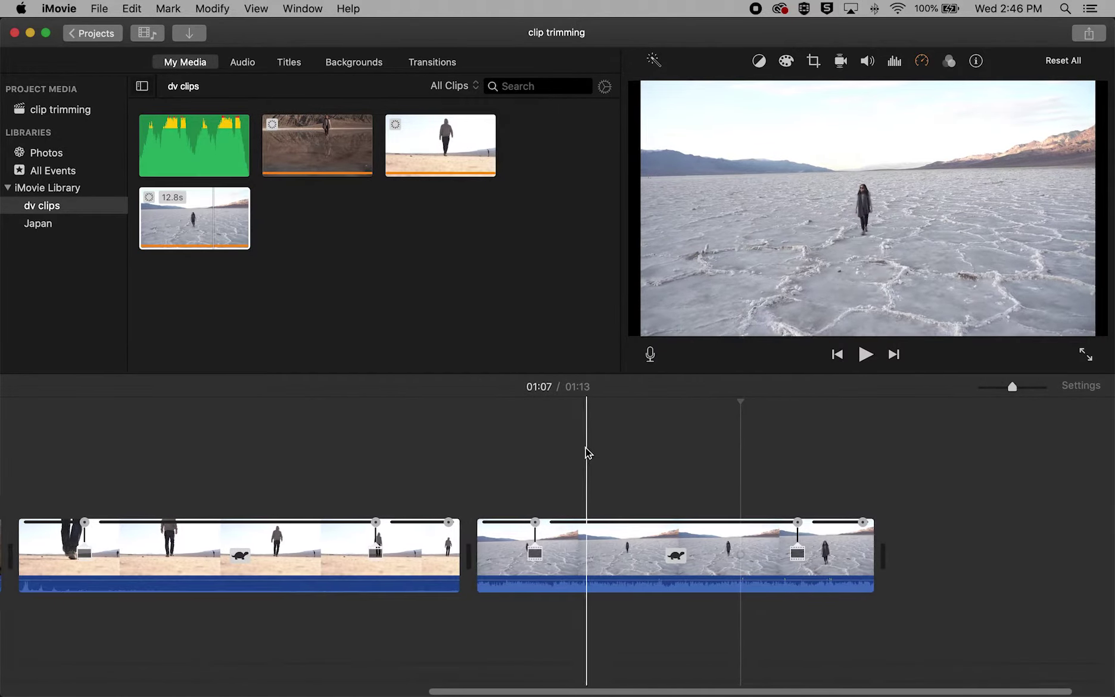
{"action": "scroll", "coordinate": [584, 455], "scroll_direction": "left", "scroll_amount": 3}
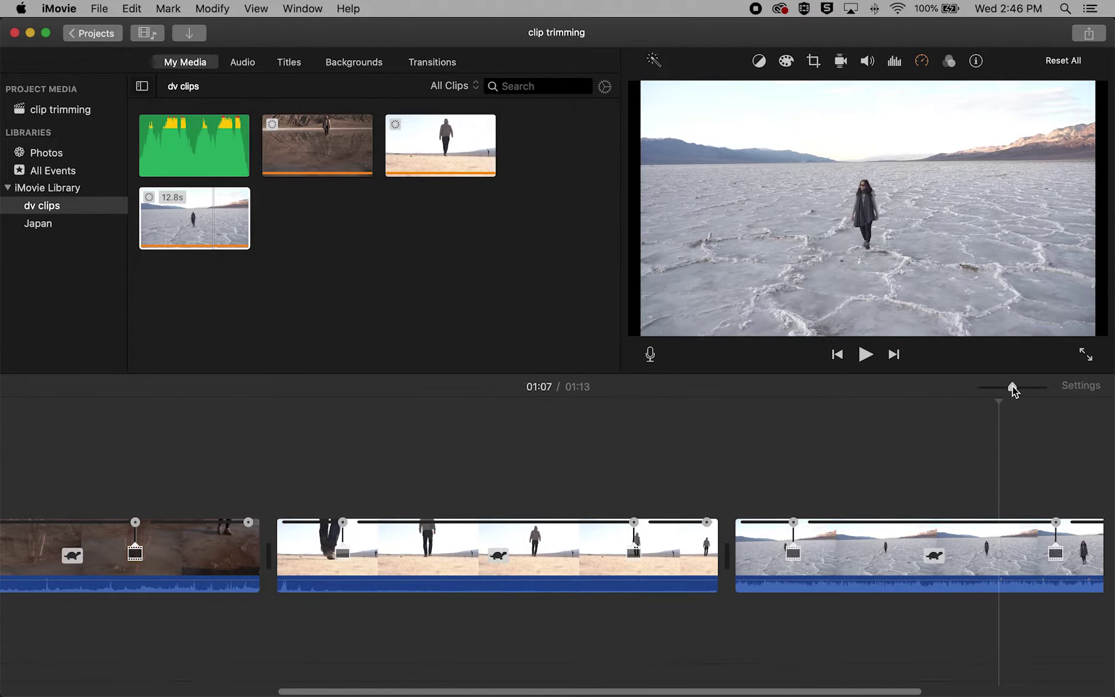
{"action": "left_click_drag", "start_coordinate": [1011, 384], "coordinate": [1043, 387]}
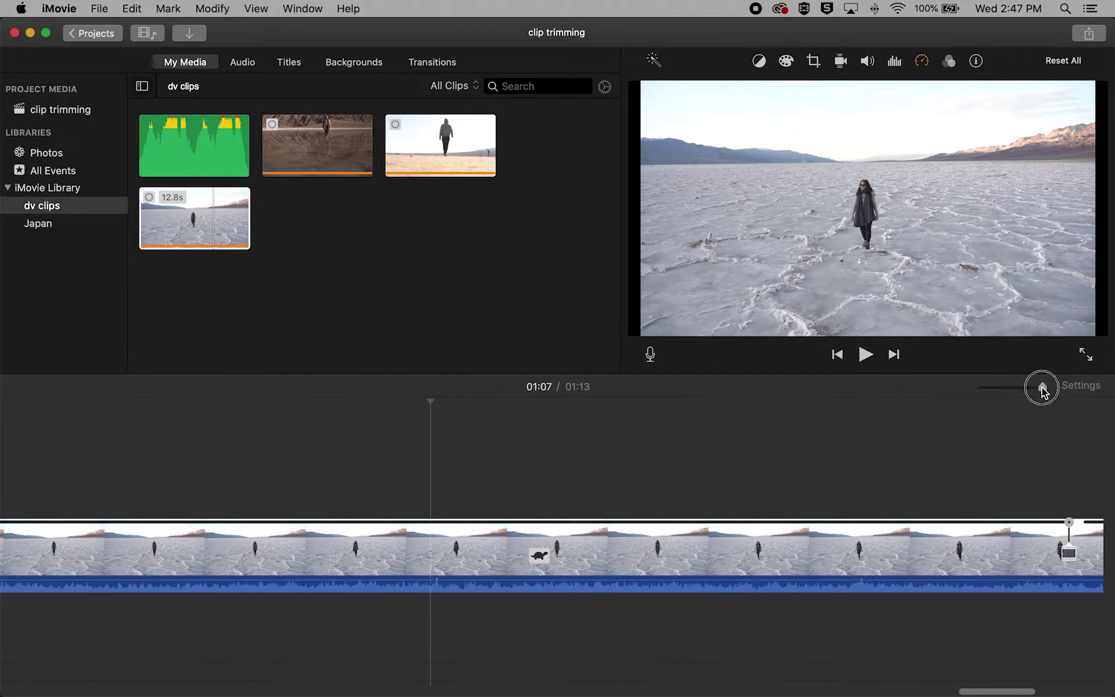
{"action": "left_click_drag", "start_coordinate": [1042, 388], "coordinate": [1006, 388]}
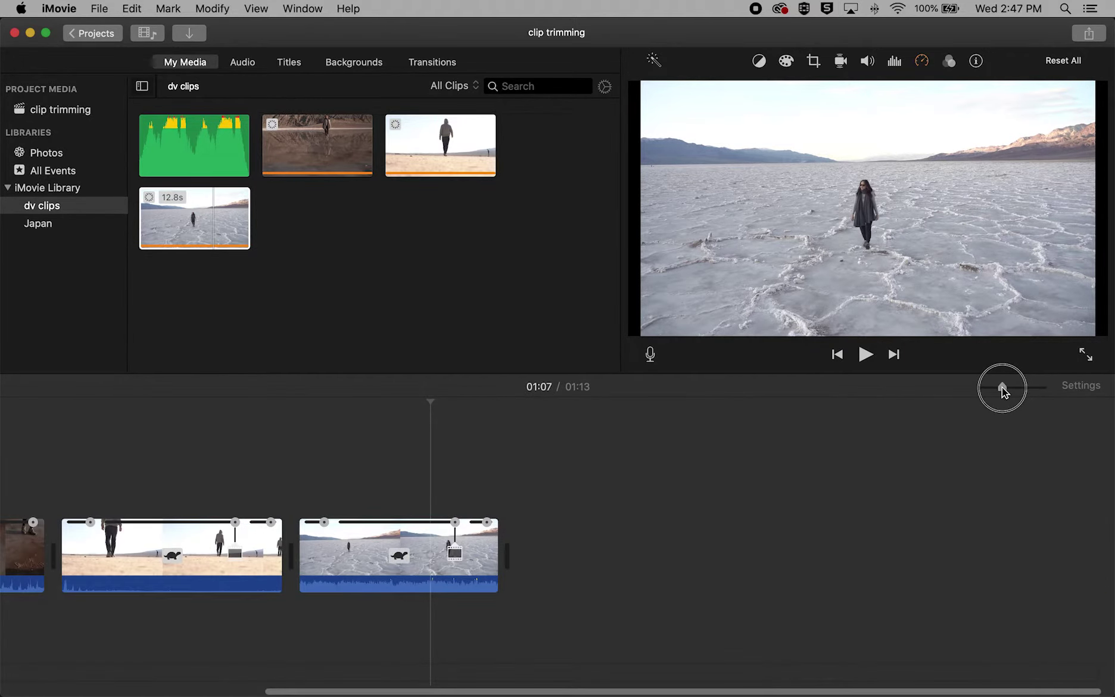
{"action": "left_click_drag", "start_coordinate": [752, 691], "coordinate": [488, 690]}
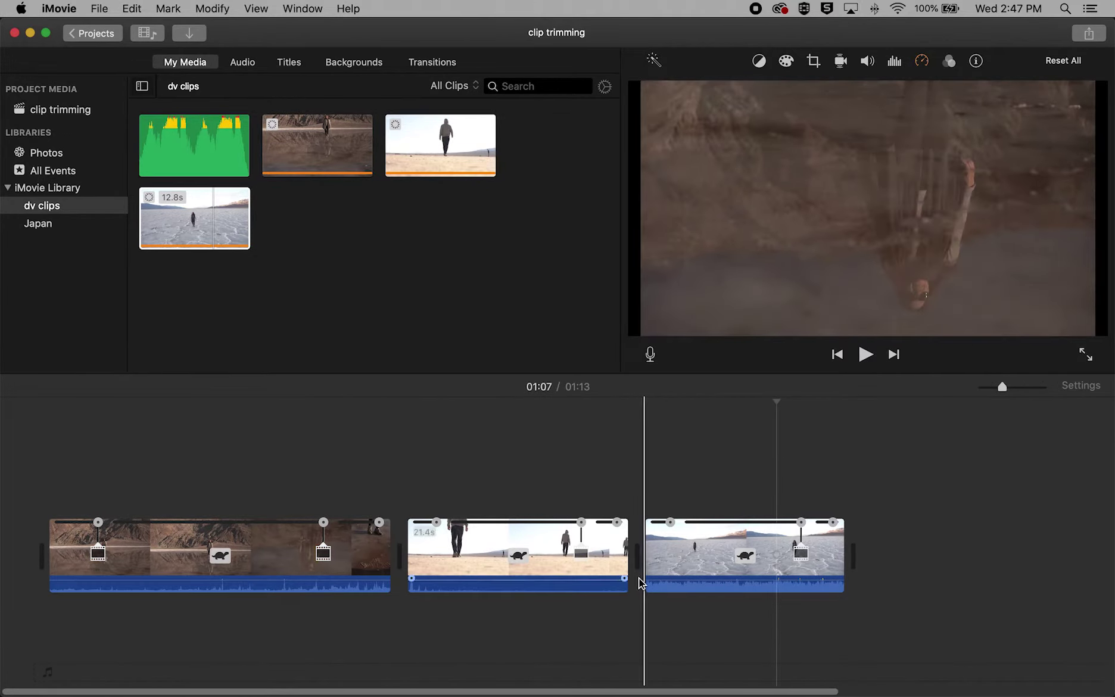
{"action": "left_click", "coordinate": [703, 558]}
{"action": "key", "text": "Delete"}
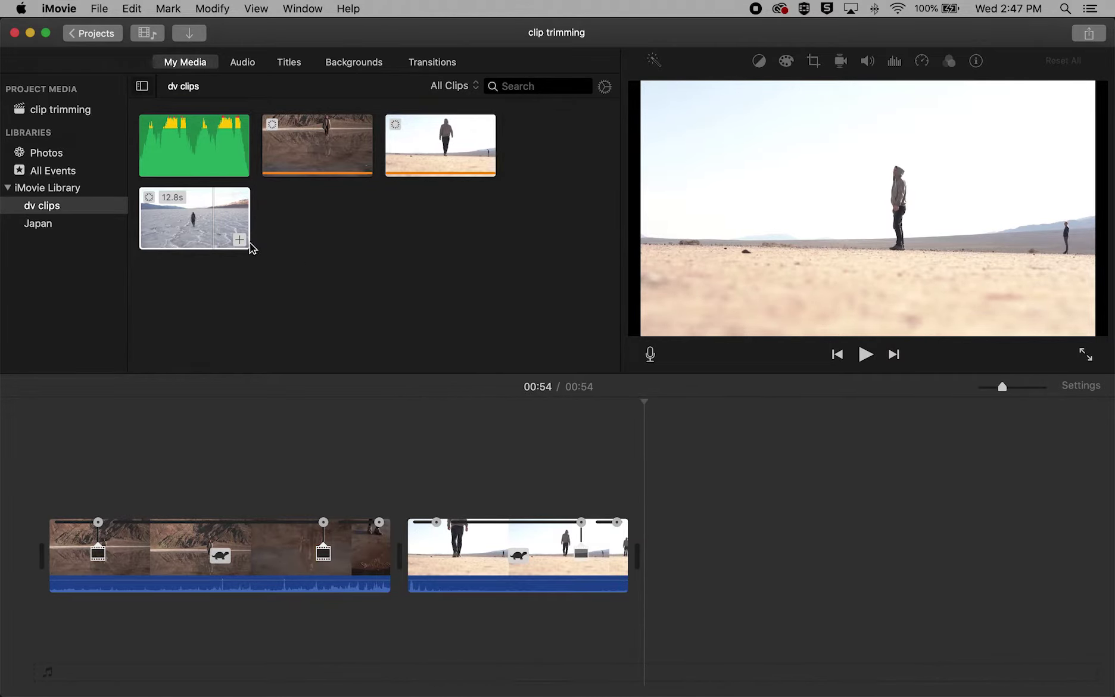
Insert the whole salt-flat clip between the mountain-reflection clip and the desert walking clip in the timeline.
{"action": "left_click", "coordinate": [182, 223]}
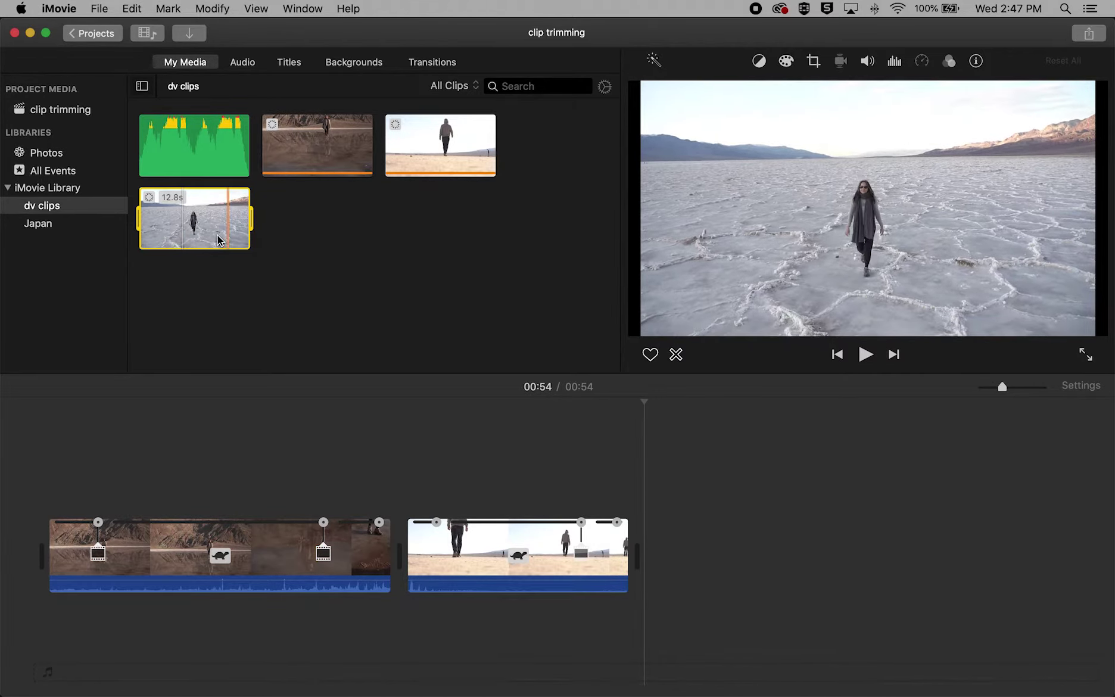
{"action": "left_click", "coordinate": [191, 220]}
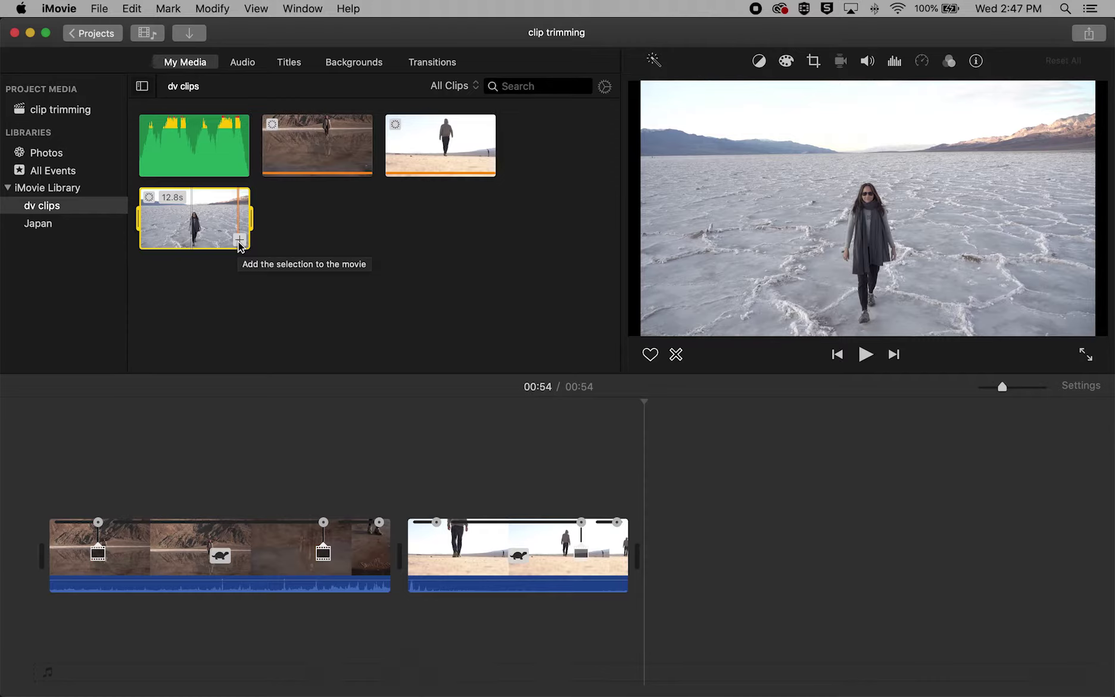
{"action": "left_click", "coordinate": [555, 460]}
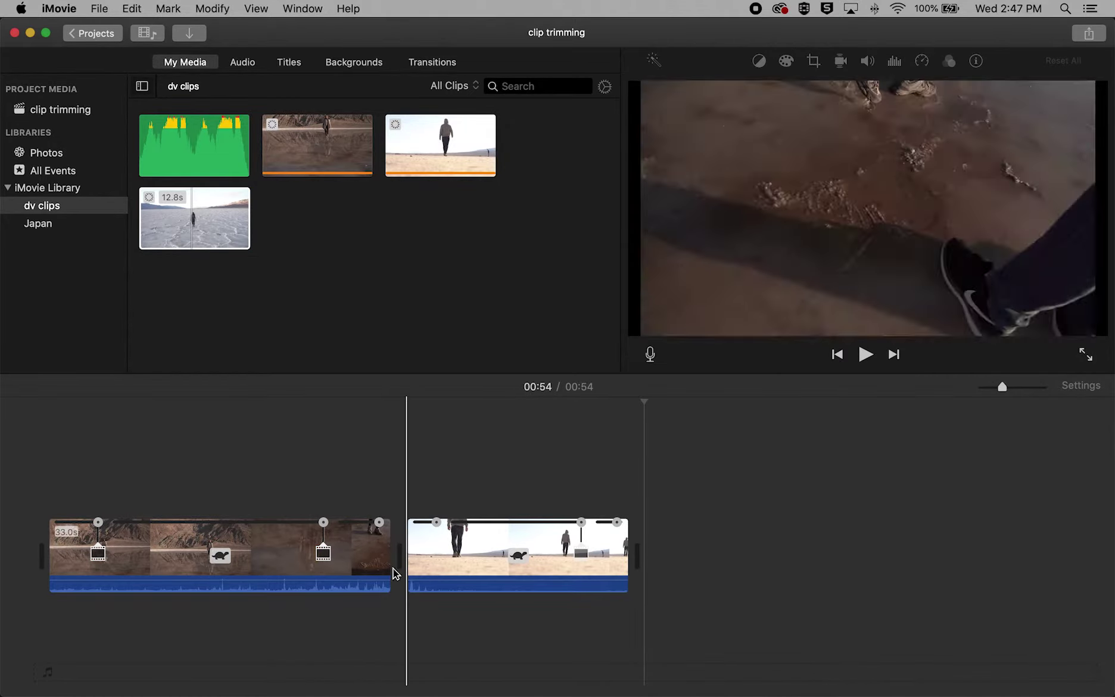
{"action": "left_click", "coordinate": [213, 214]}
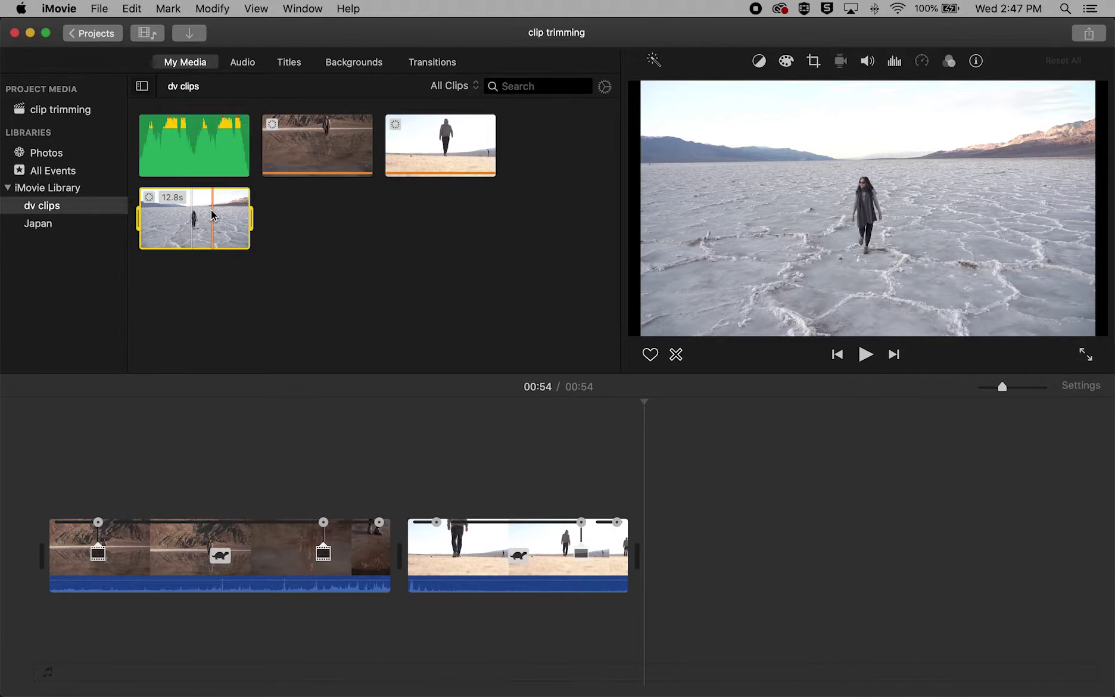
{"action": "left_click_drag", "start_coordinate": [212, 214], "coordinate": [397, 550]}
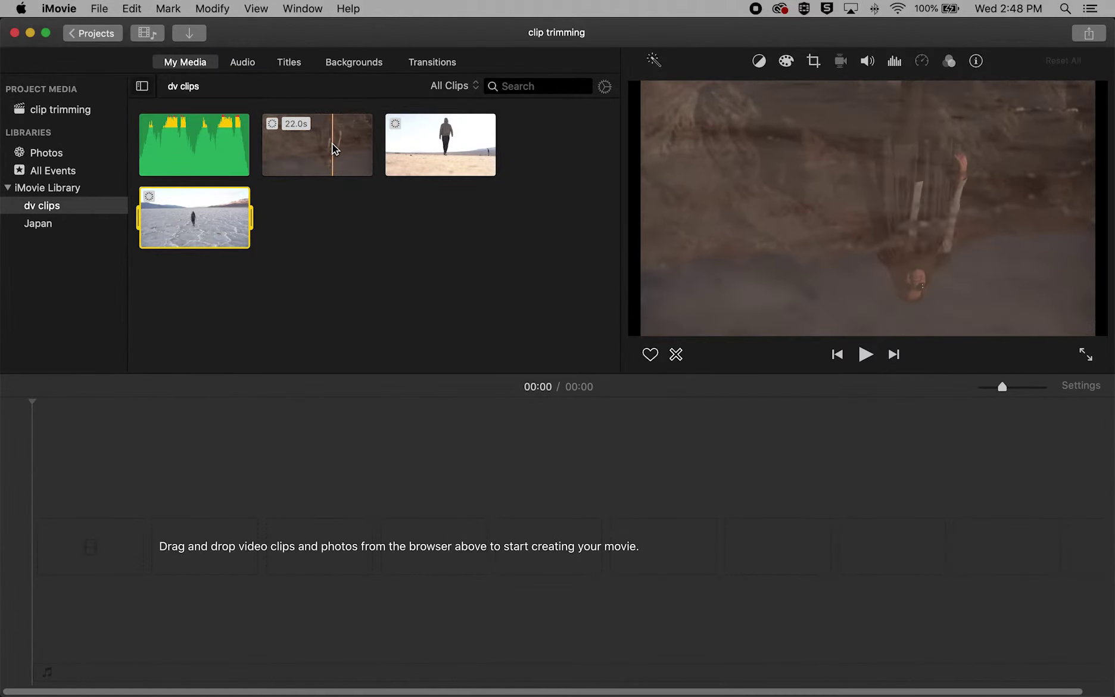
Add the full mountain-reflection clip to the emptied timeline as the first clip.
{"action": "left_click", "coordinate": [334, 149]}
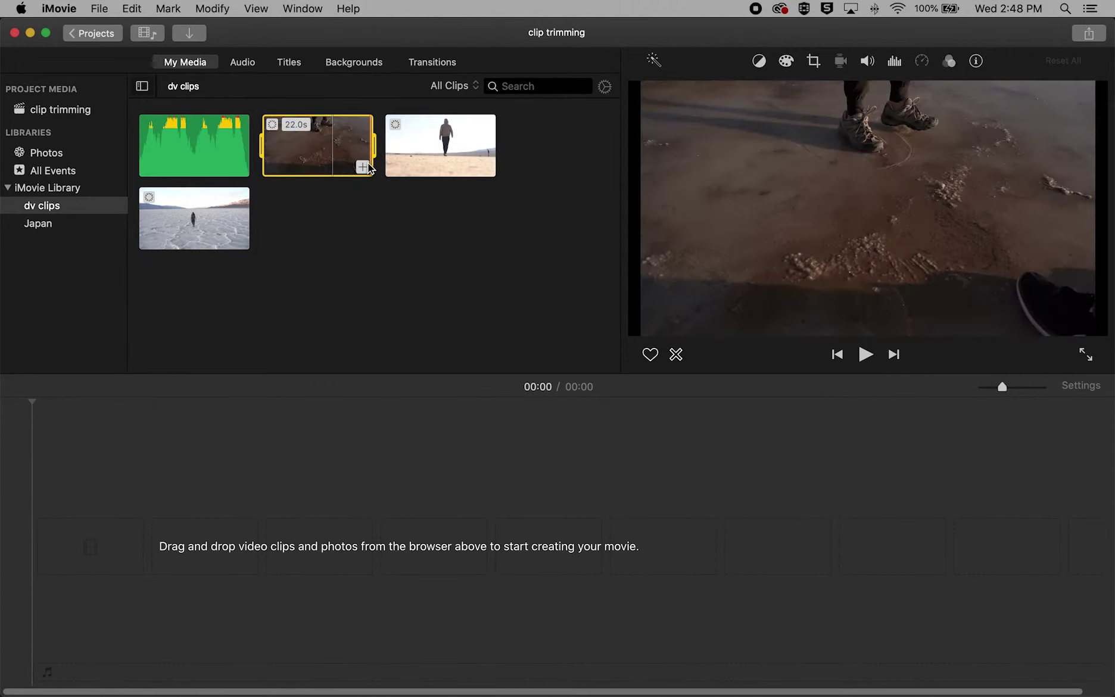
{"action": "left_click", "coordinate": [362, 167]}
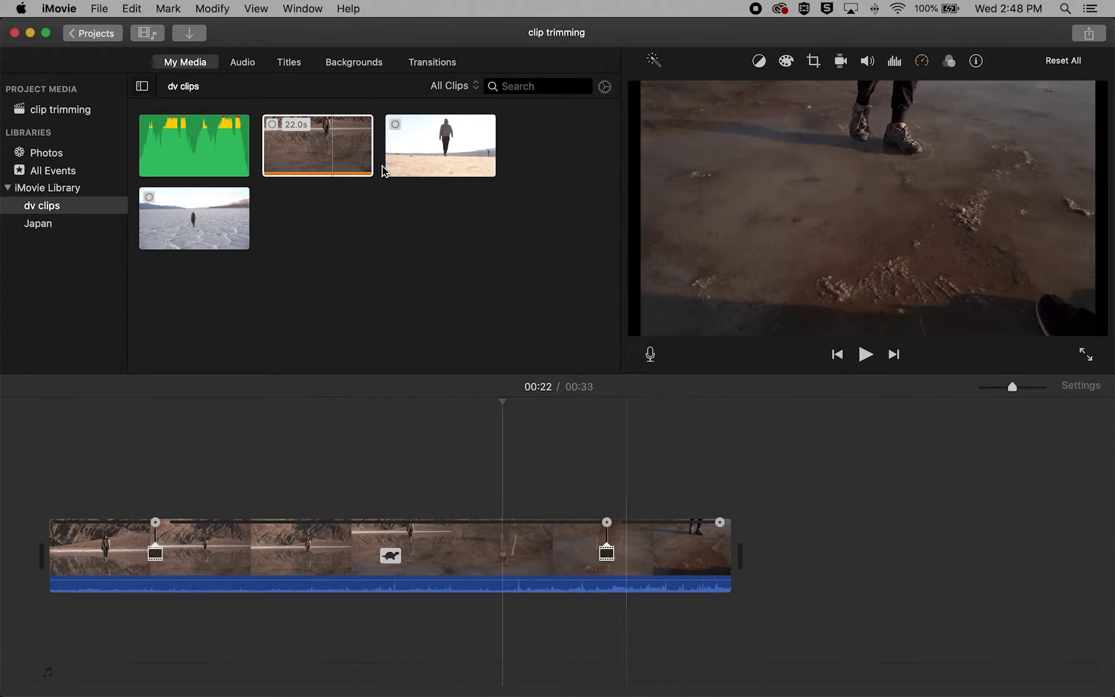
{"action": "left_click", "coordinate": [372, 165]}
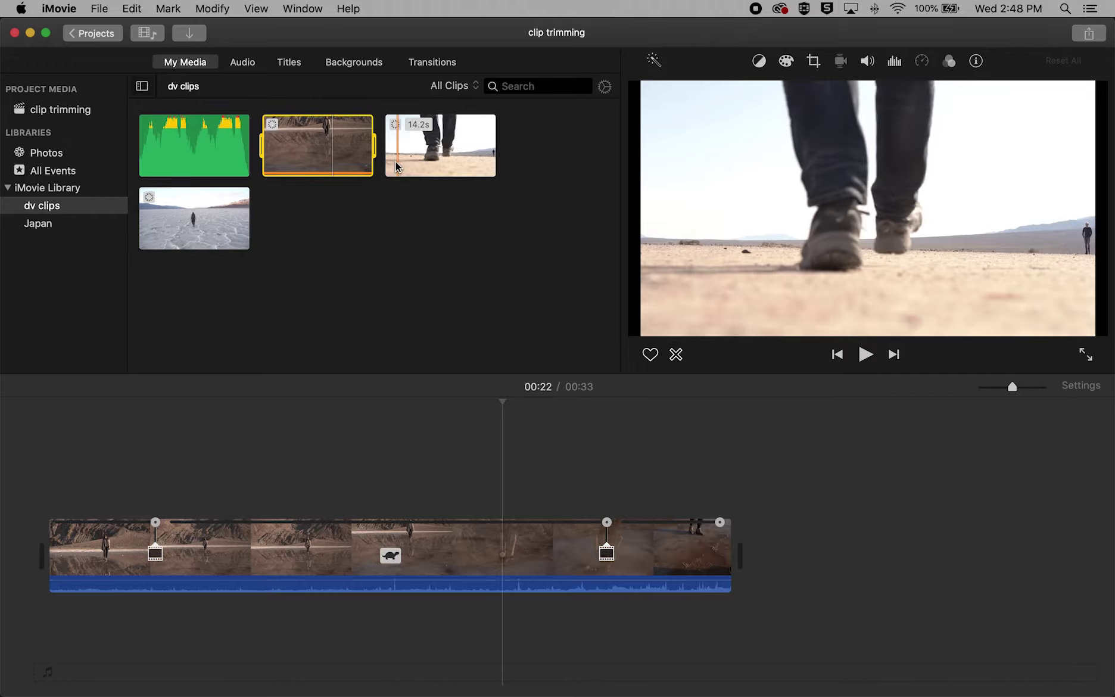
{"action": "left_click", "coordinate": [399, 185]}
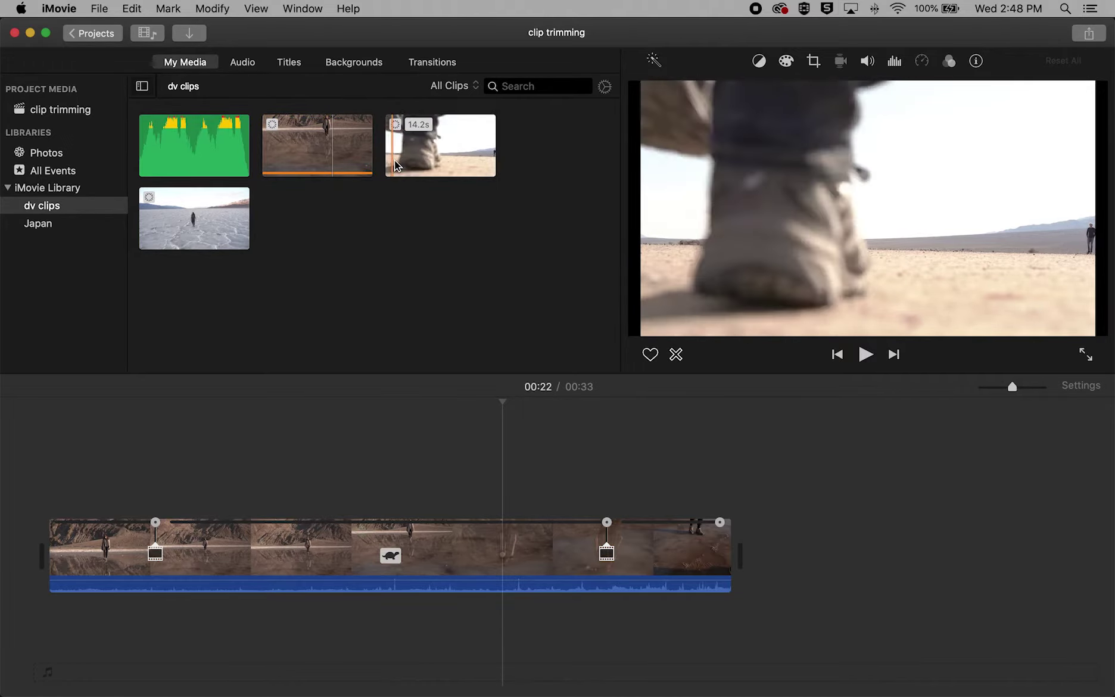
Limit the desert walking clip's selection to about its first two thirds and place it after the mountain-reflection clip.
{"action": "left_click", "coordinate": [399, 166]}
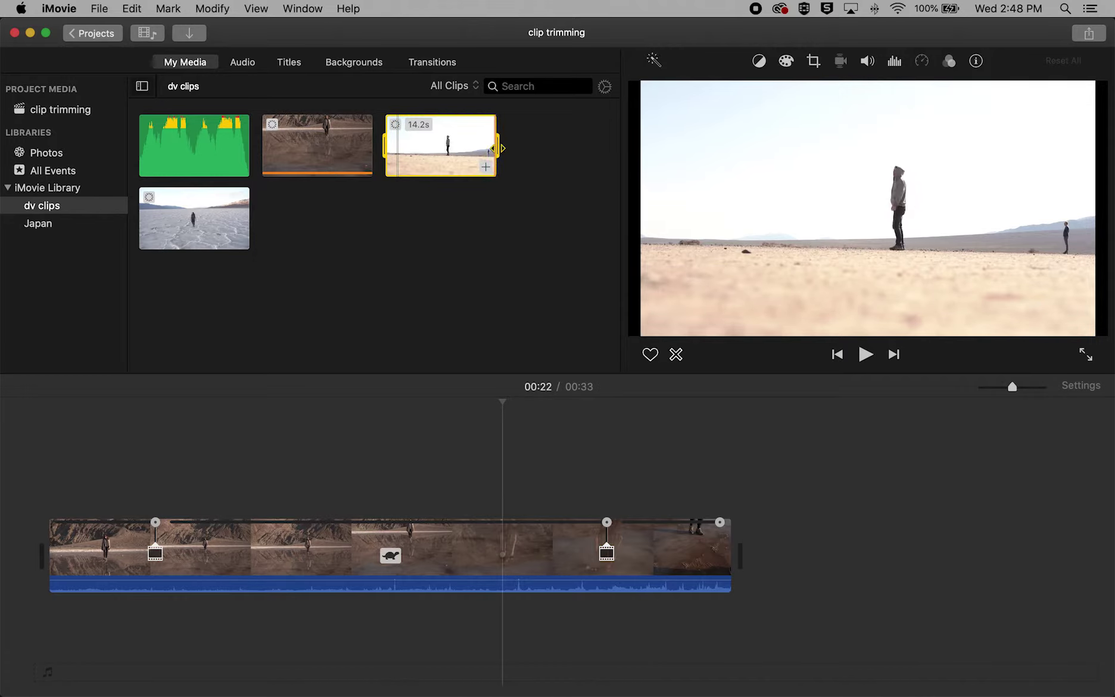
{"action": "mouse_move", "coordinate": [494, 148]}
{"action": "left_mouse_down"}
{"action": "mouse_move", "coordinate": [485, 144]}
{"action": "mouse_move", "coordinate": [496, 148]}
{"action": "left_mouse_up"}
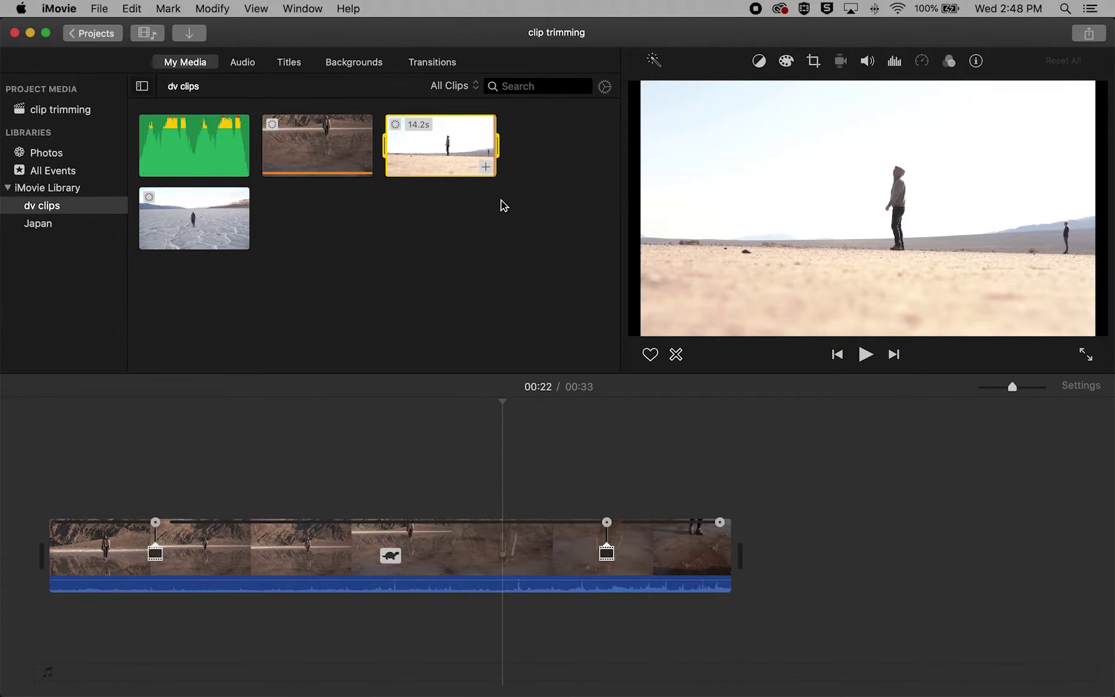
{"action": "mouse_move", "coordinate": [494, 146]}
{"action": "left_mouse_down"}
{"action": "mouse_move", "coordinate": [458, 147]}
{"action": "mouse_move", "coordinate": [478, 151]}
{"action": "left_mouse_up"}
{"action": "left_click_drag", "start_coordinate": [474, 153], "coordinate": [461, 150]}
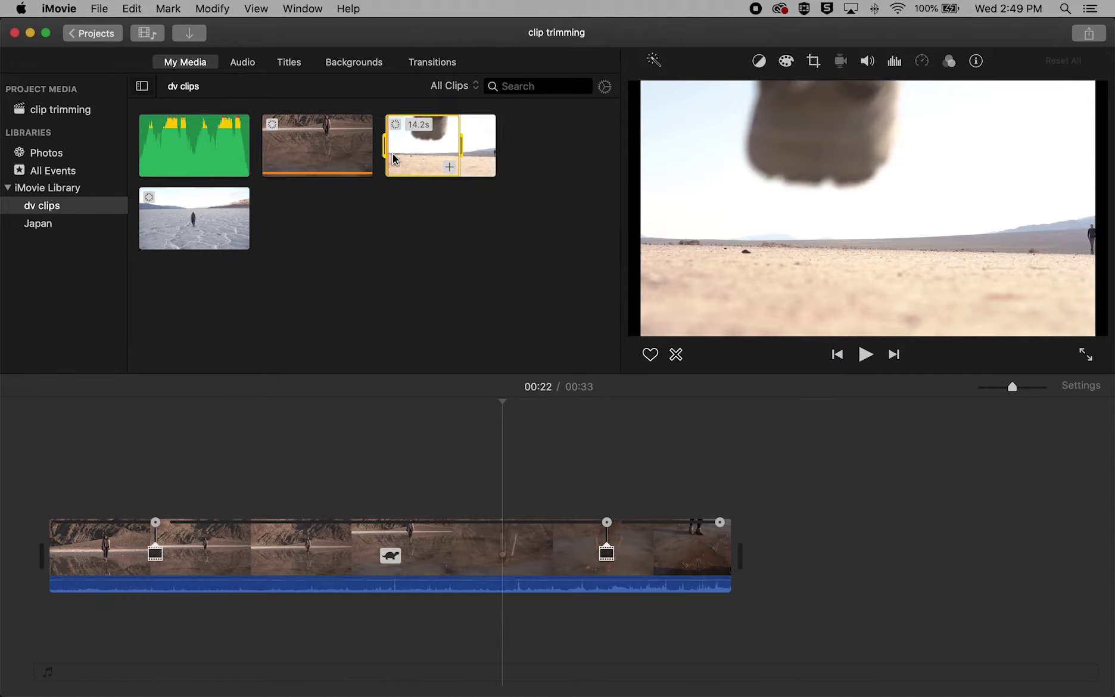
{"action": "left_click_drag", "start_coordinate": [404, 146], "coordinate": [748, 524]}
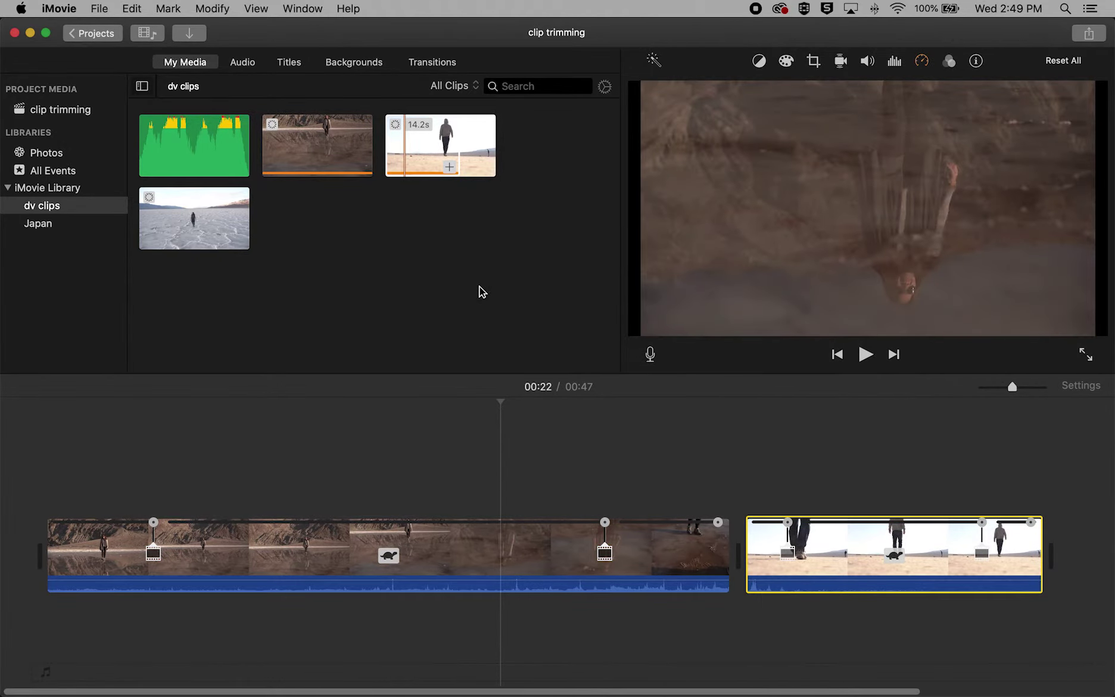
Select a short middle section of the salt-flat clip and insert it between the two clips in the timeline.
{"action": "left_click", "coordinate": [195, 223]}
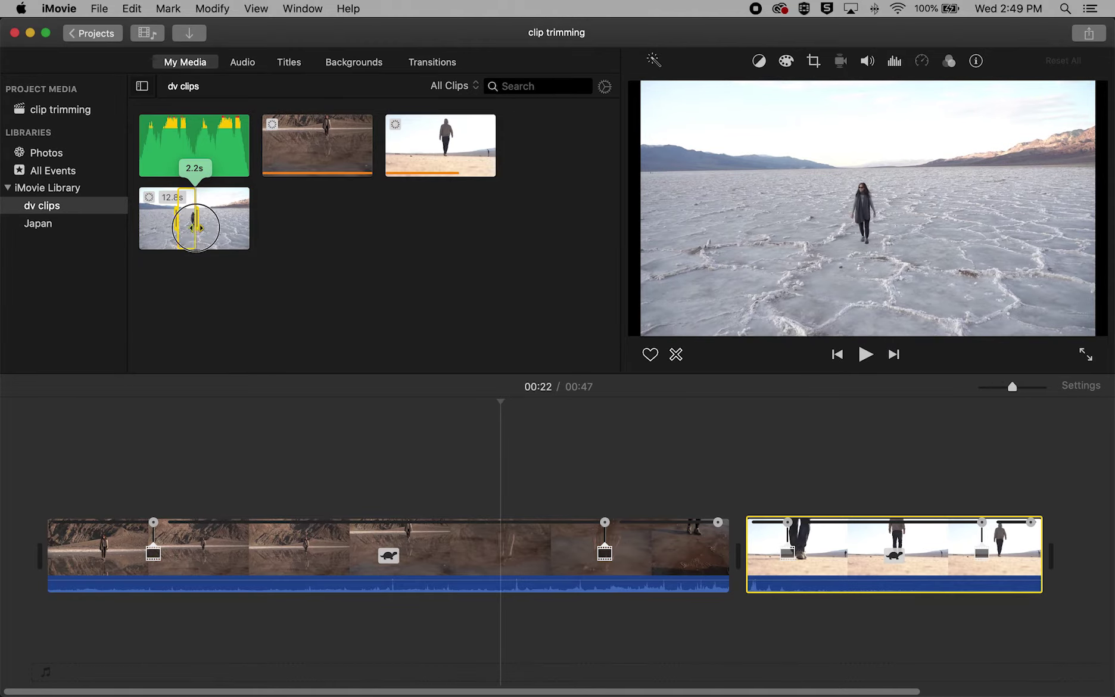
{"action": "left_click_drag", "start_coordinate": [196, 228], "coordinate": [222, 229]}
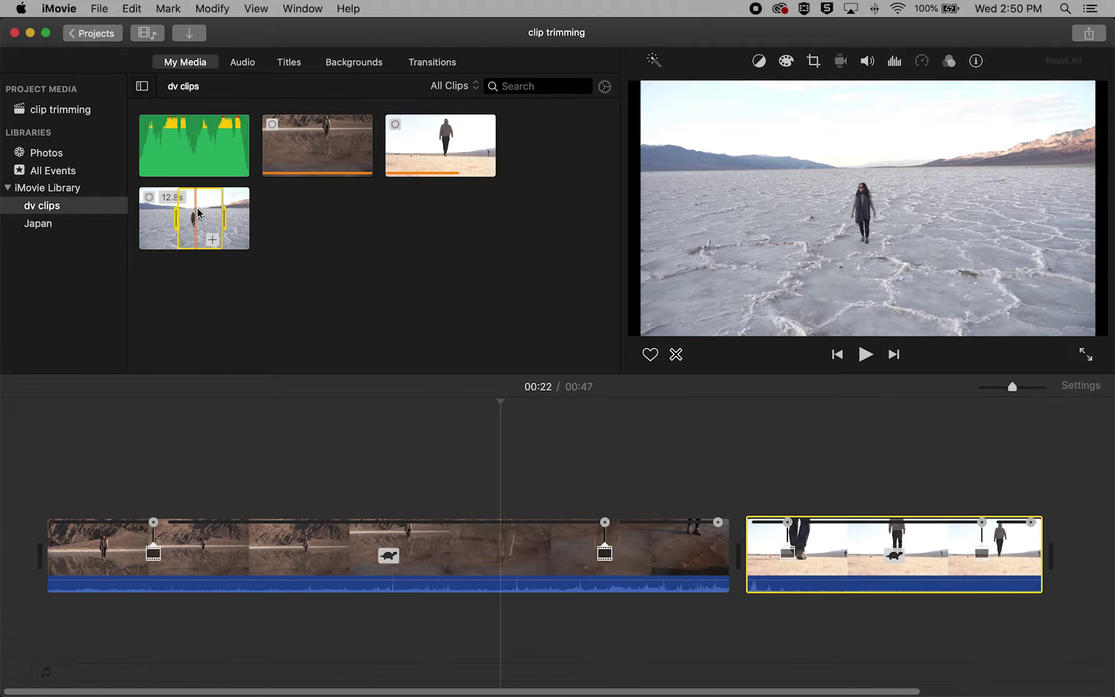
{"action": "left_click", "coordinate": [213, 244]}
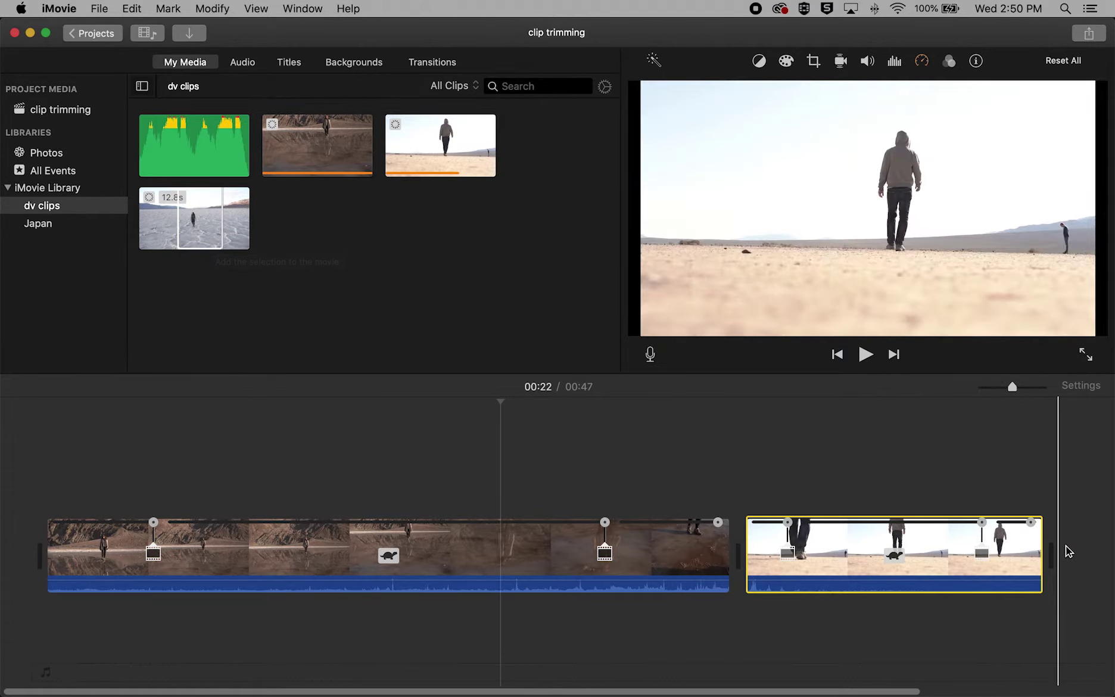
{"action": "left_click", "coordinate": [220, 227]}
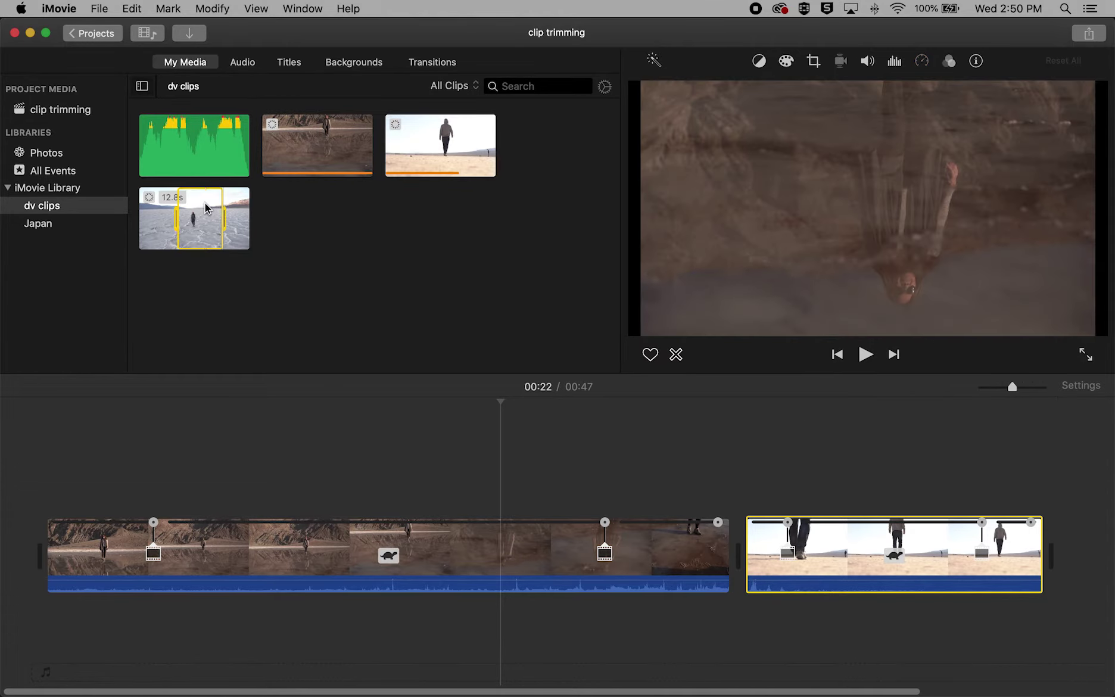
{"action": "left_click_drag", "start_coordinate": [220, 227], "coordinate": [733, 543]}
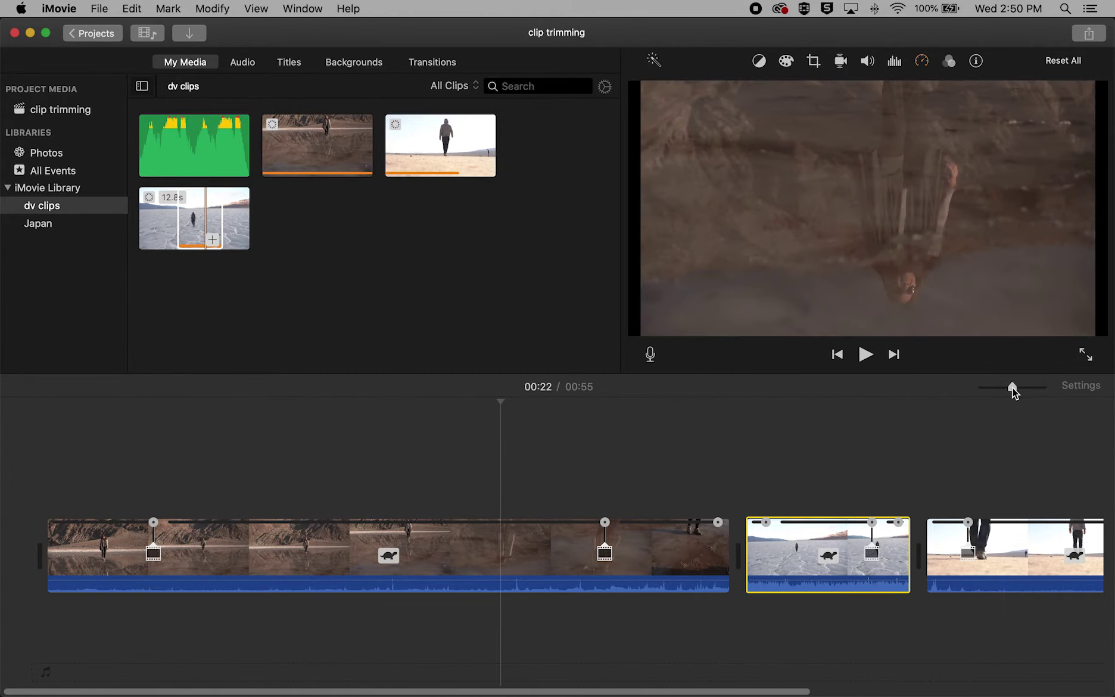
{"action": "left_click_drag", "start_coordinate": [1012, 388], "coordinate": [1002, 389]}
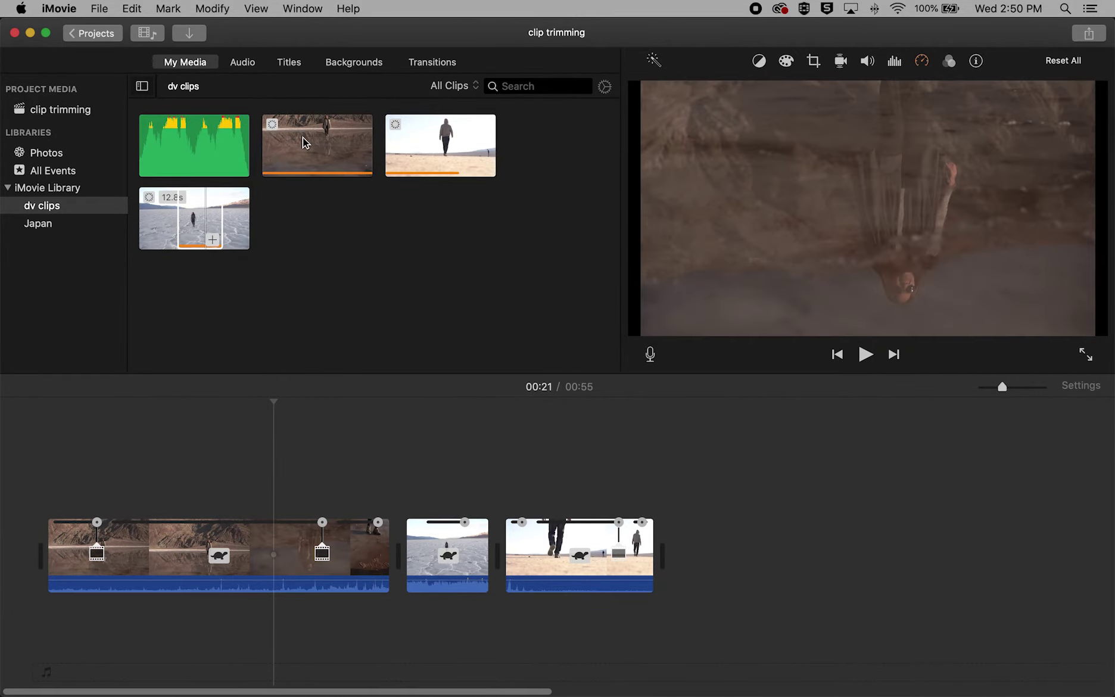
Split the mountain-reflection clip in the timeline at about the 16-second mark.
{"action": "left_click", "coordinate": [167, 549]}
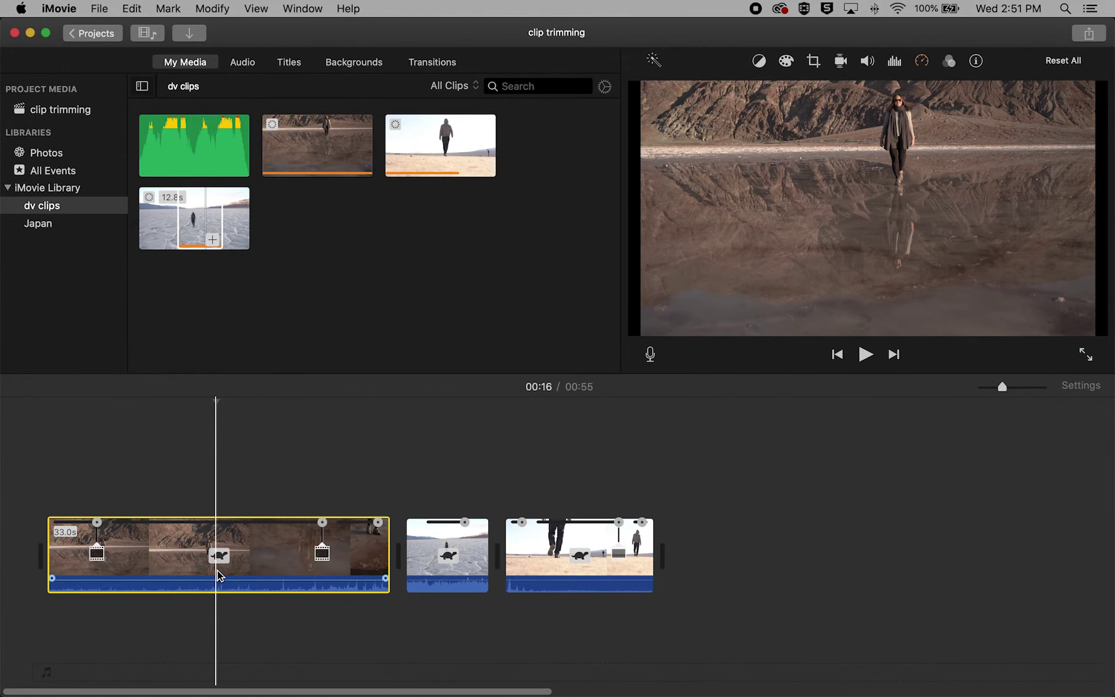
{"action": "left_click", "coordinate": [218, 574]}
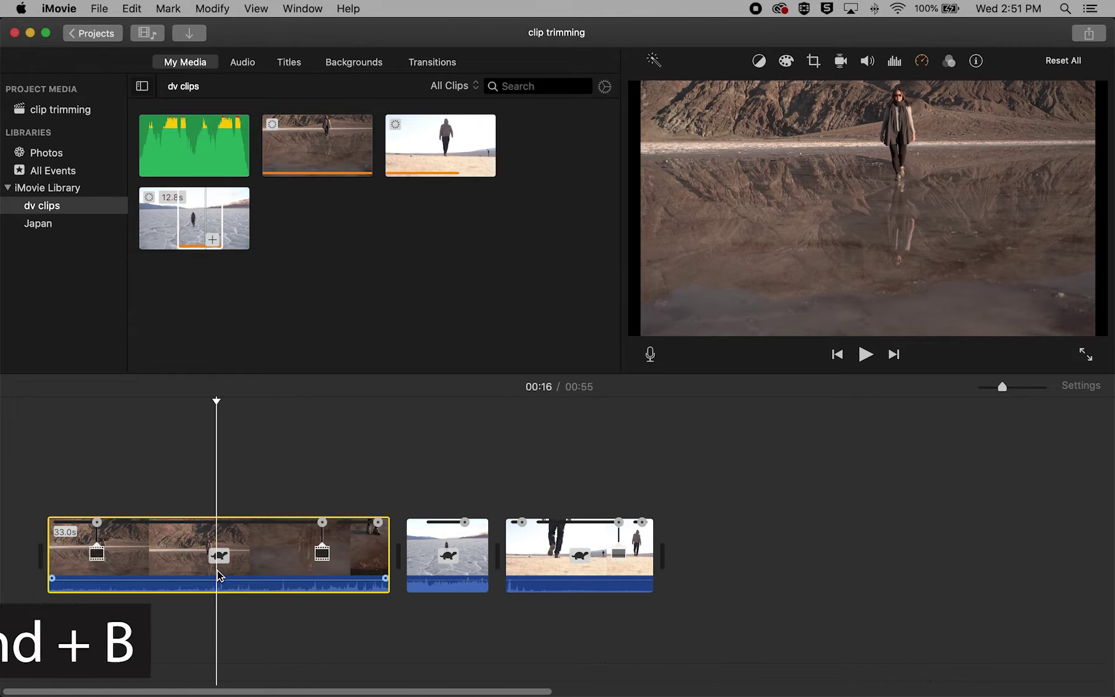
{"action": "key", "text": "super+b"}
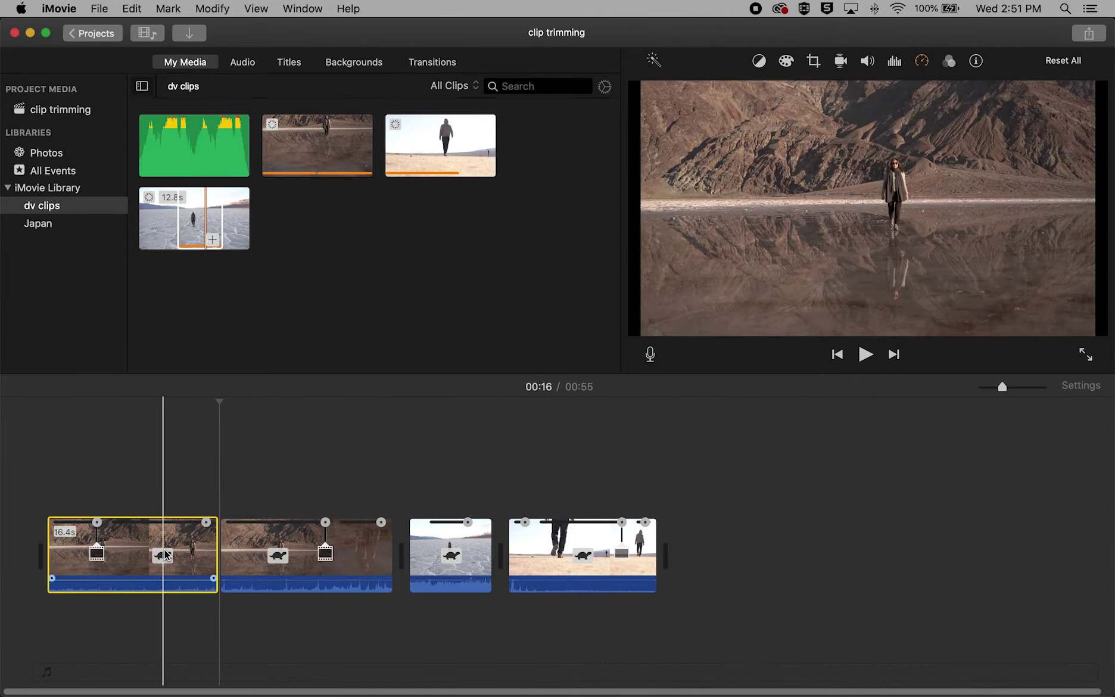
Delete the second half of the split mountain-reflection clip, and undo back to the unsplit clip.
{"action": "left_click", "coordinate": [187, 554]}
{"action": "left_click", "coordinate": [349, 563]}
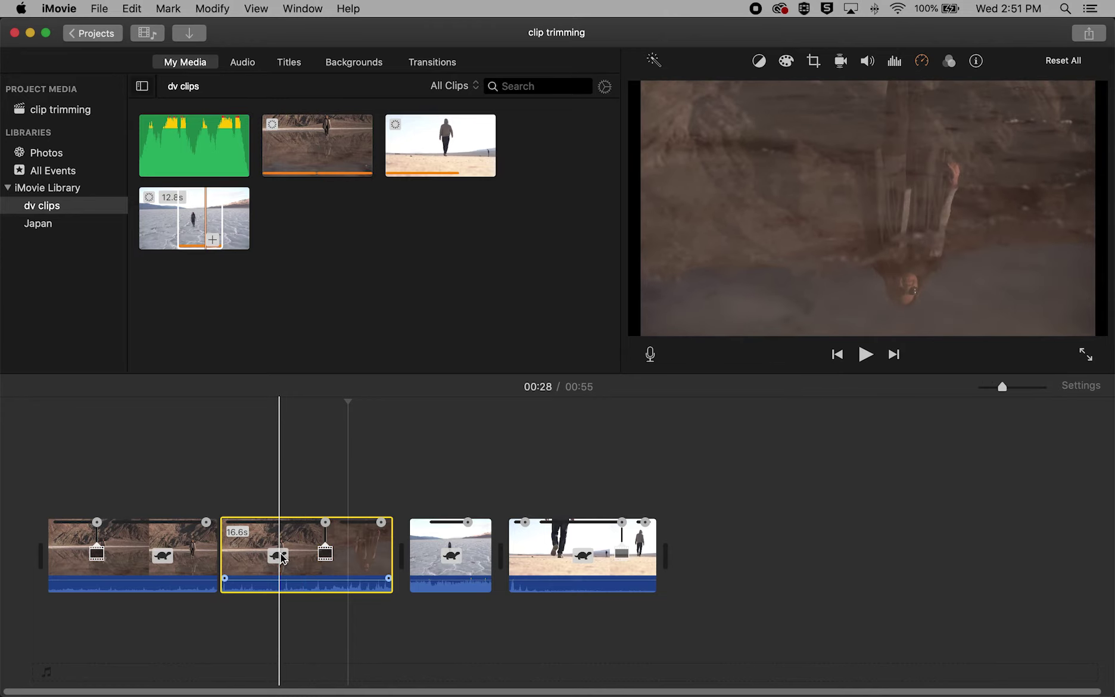
{"action": "key", "text": "Delete"}
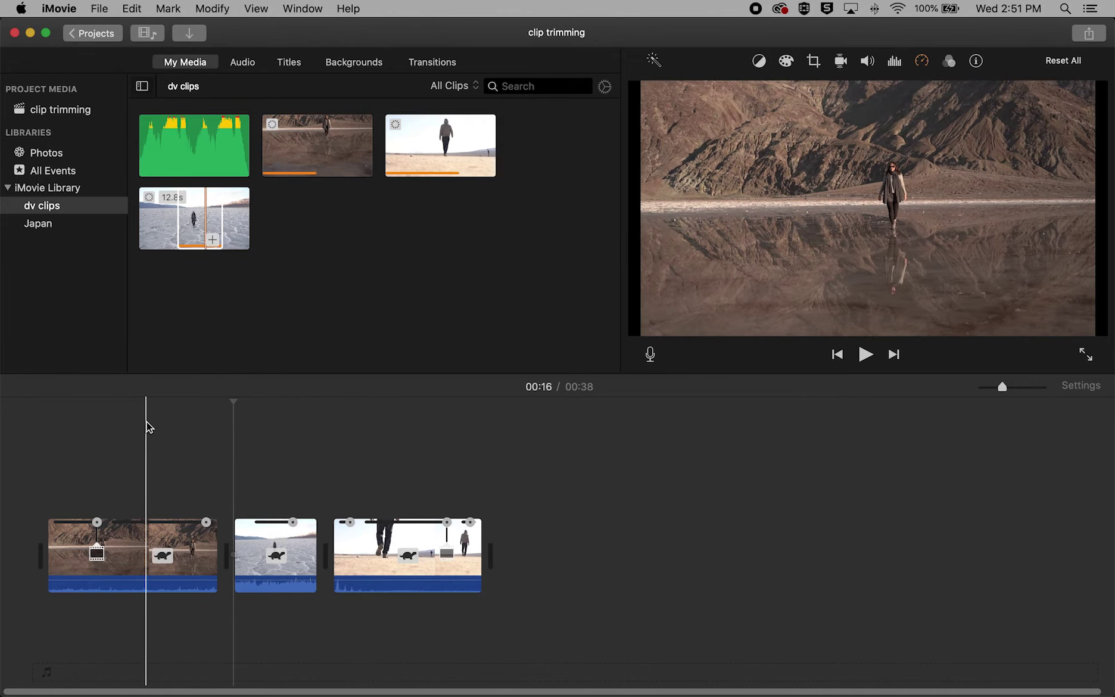
{"action": "key", "text": "super+z"}
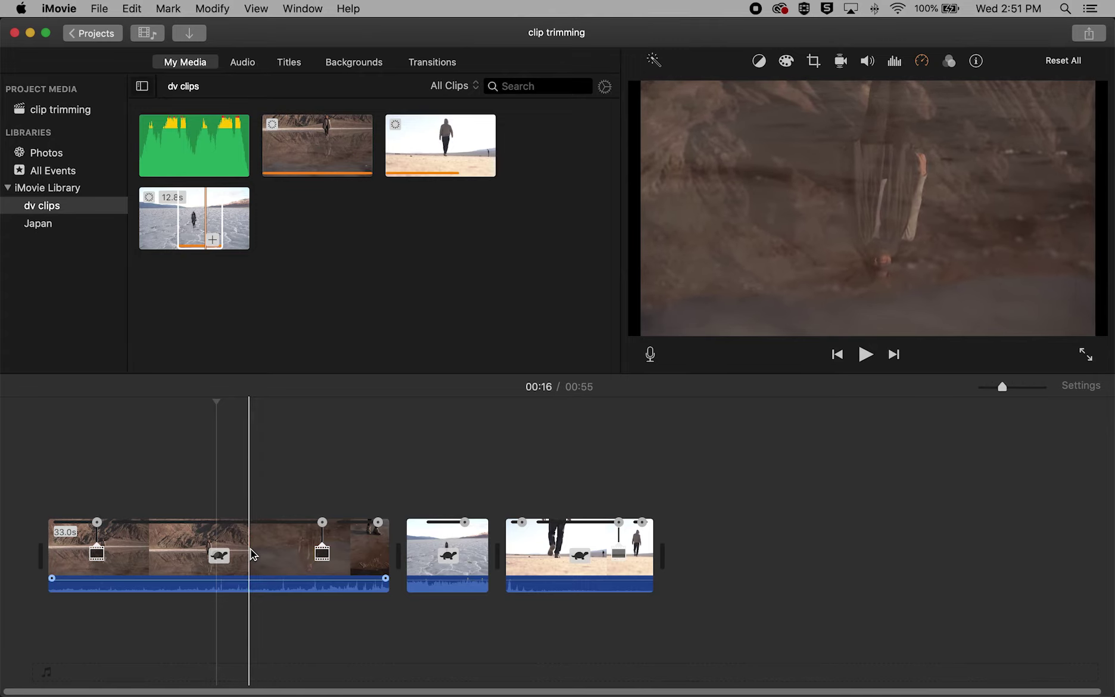
Split the mountain-reflection clip at about the 19-second mark.
{"action": "left_click", "coordinate": [250, 549]}
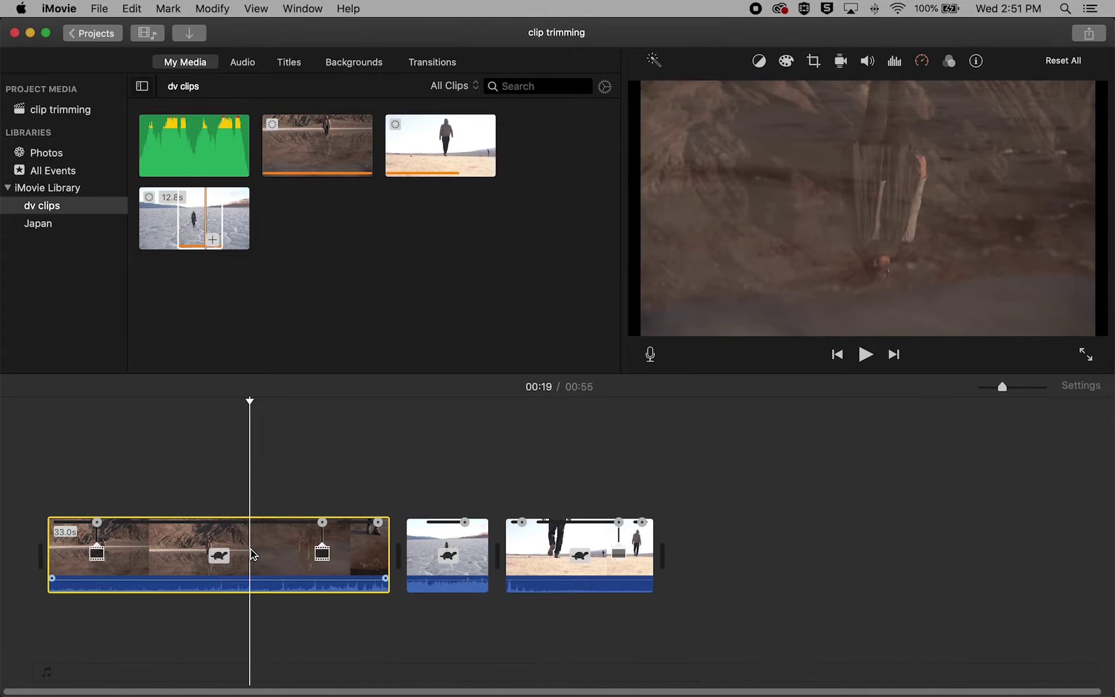
{"action": "right_click", "coordinate": [250, 549]}
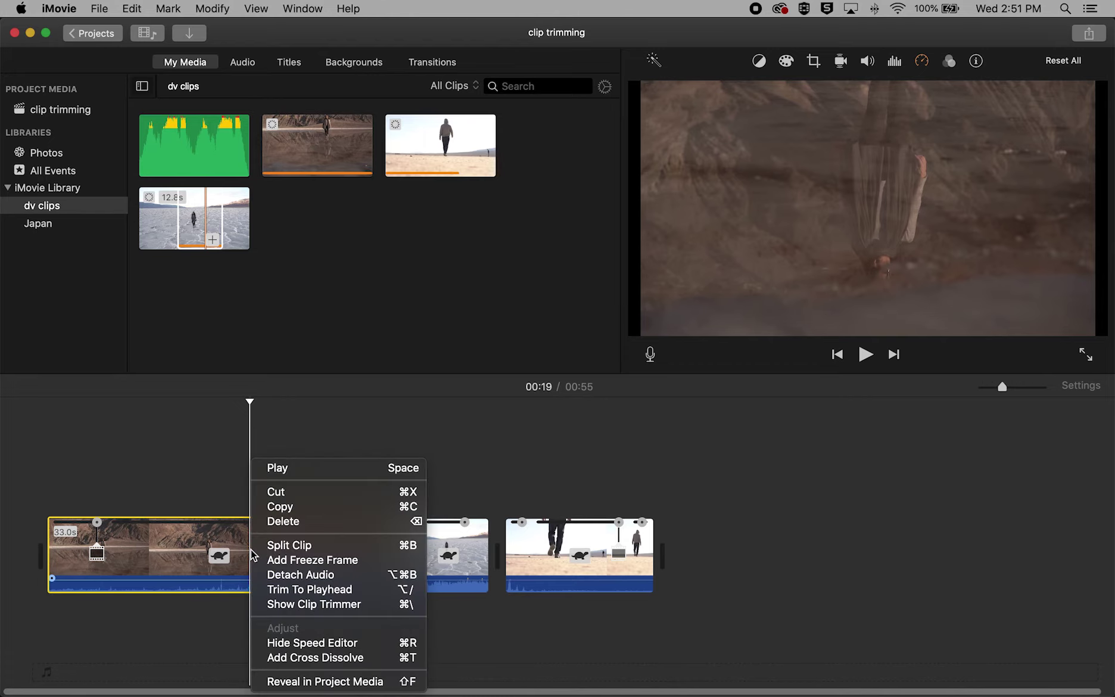
{"action": "left_click", "coordinate": [299, 547]}
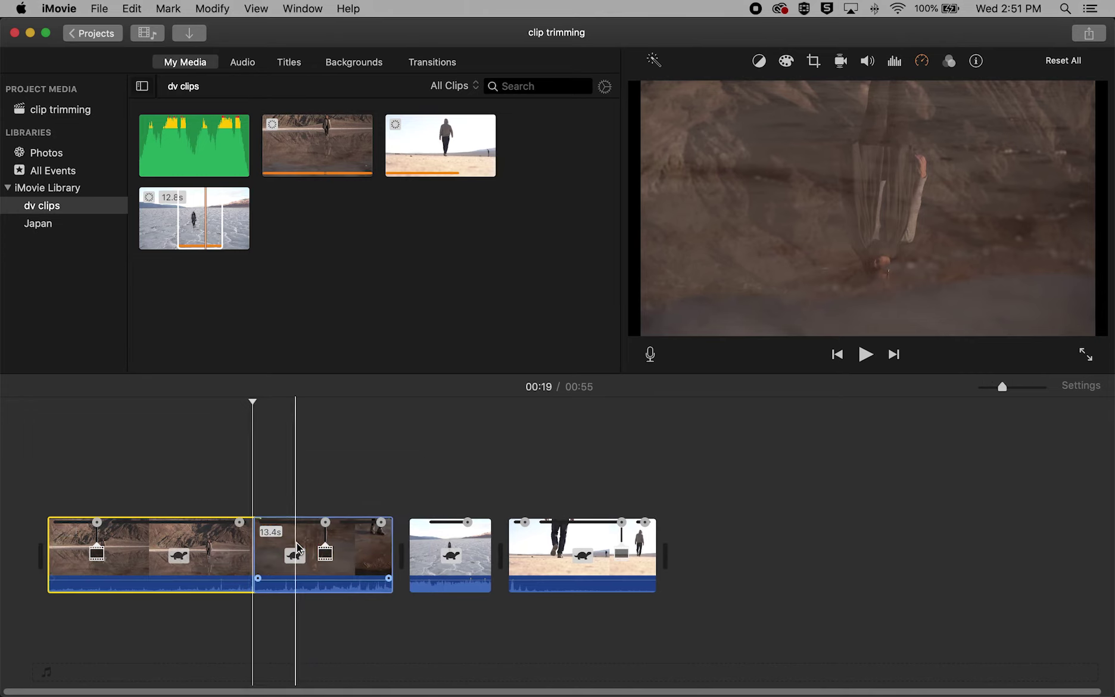
Select each part of the split mountain-reflection clip in turn and delete the second part.
{"action": "left_click", "coordinate": [310, 554]}
{"action": "left_click", "coordinate": [198, 548]}
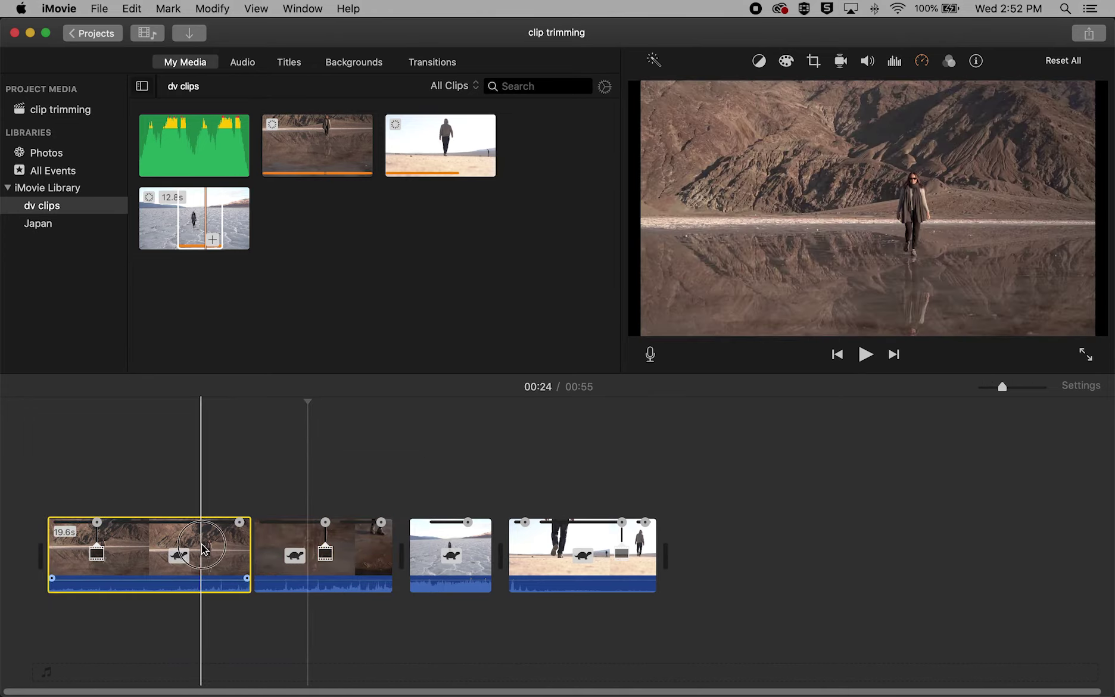
{"action": "left_click", "coordinate": [275, 524]}
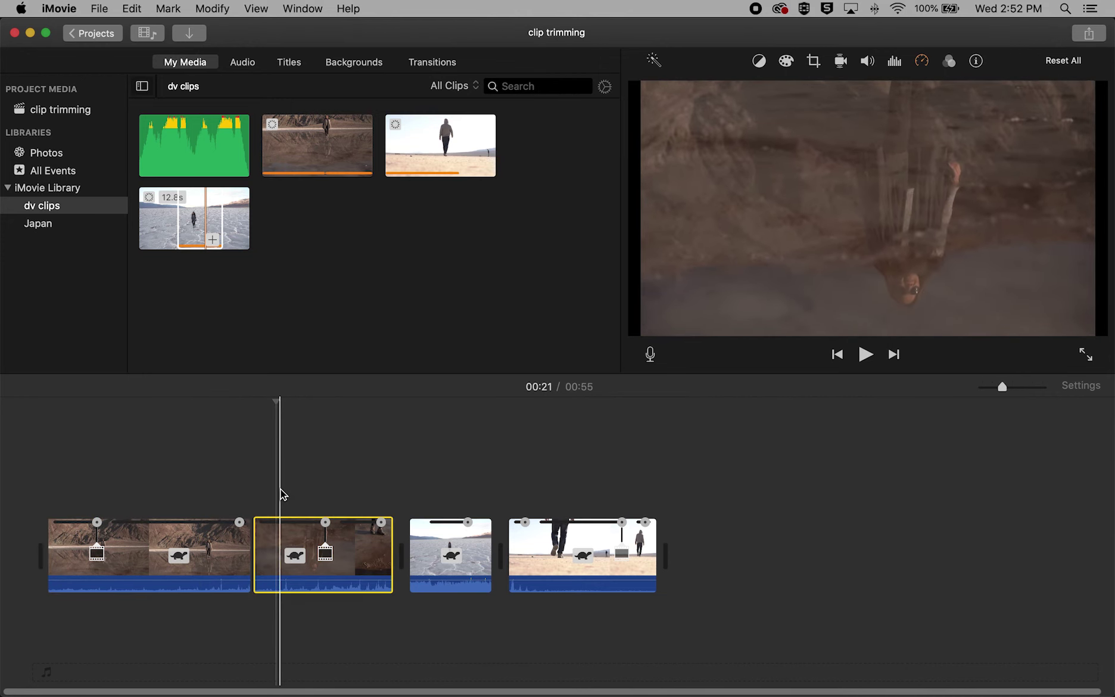
{"action": "key", "text": "Delete"}
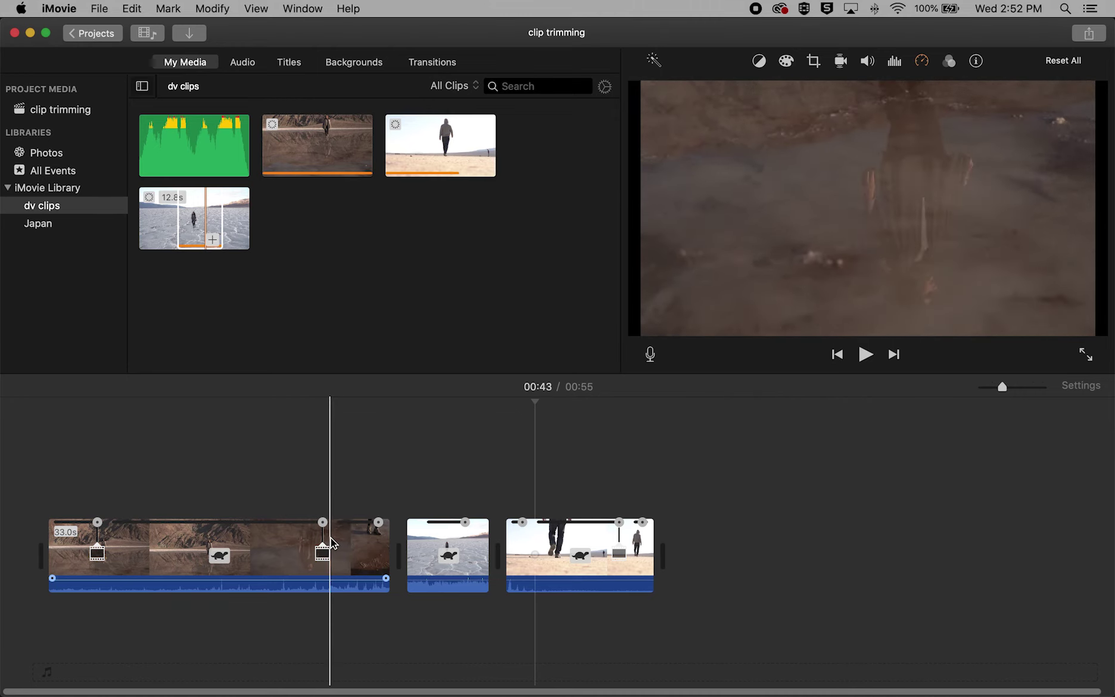
Trim the mountain-reflection clip in the timeline by about 5 seconds at its end and about 5 seconds at its start.
{"action": "left_click", "coordinate": [332, 537]}
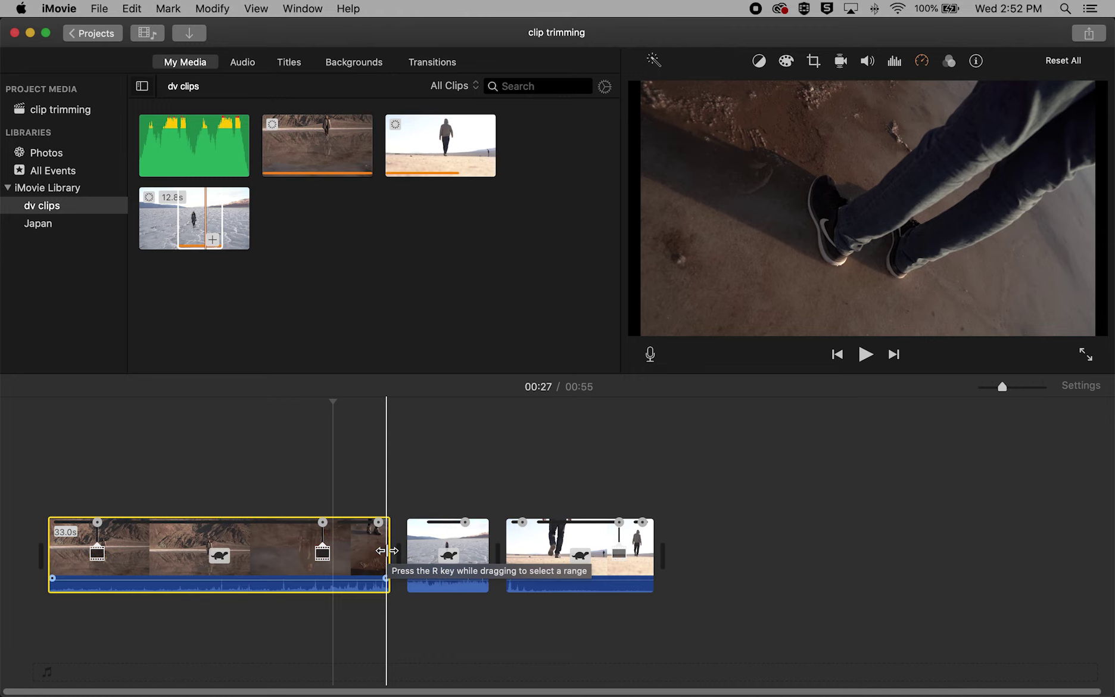
{"action": "left_click_drag", "start_coordinate": [386, 550], "coordinate": [335, 555]}
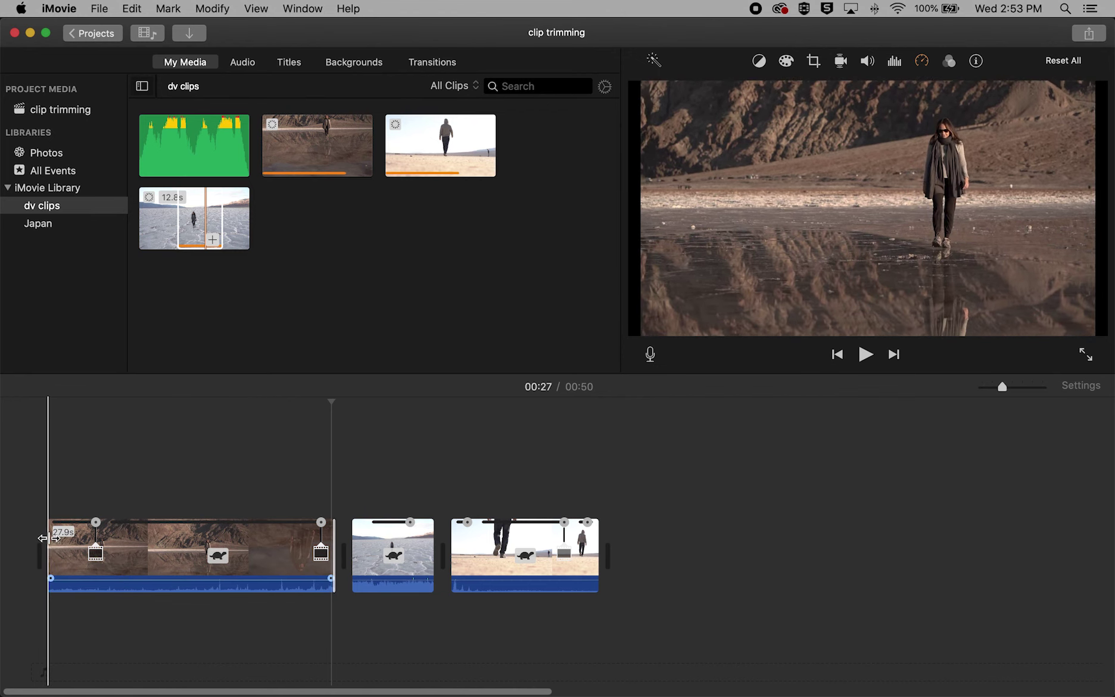
{"action": "left_click_drag", "start_coordinate": [47, 538], "coordinate": [94, 540]}
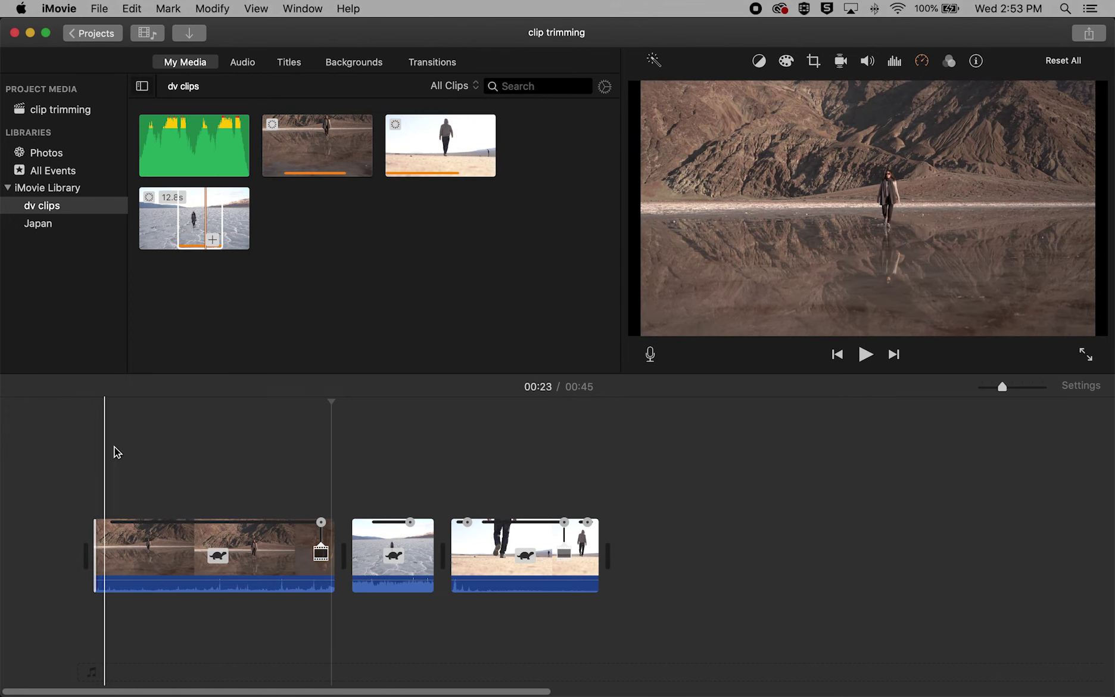